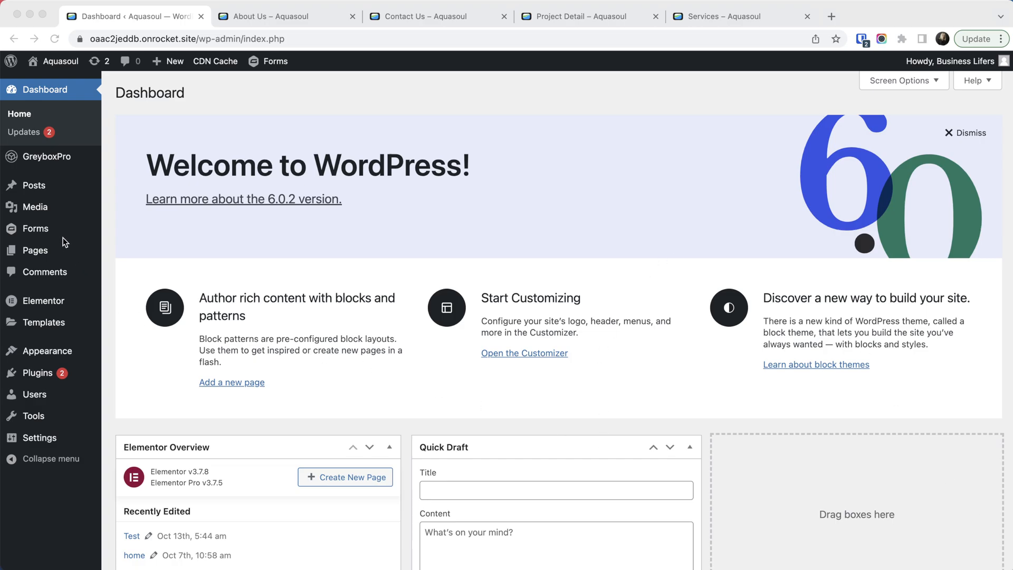
- Show the list of all pages and open the live view of the Button List page in a new browser tab
{"action": "left_click", "coordinate": [52, 254]}
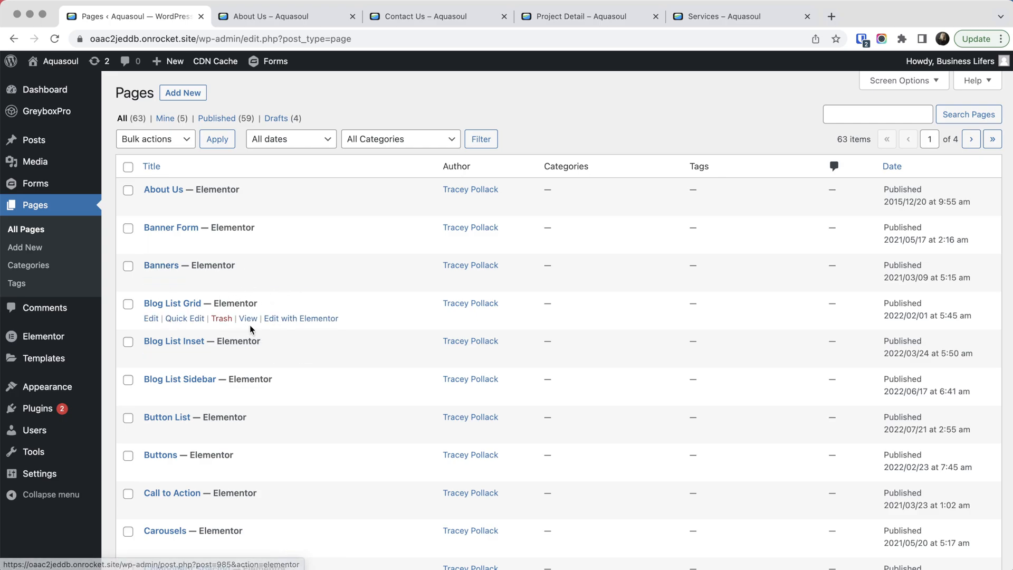
{"action": "scroll", "coordinate": [250, 420], "scroll_direction": "down", "scroll_amount": 2}
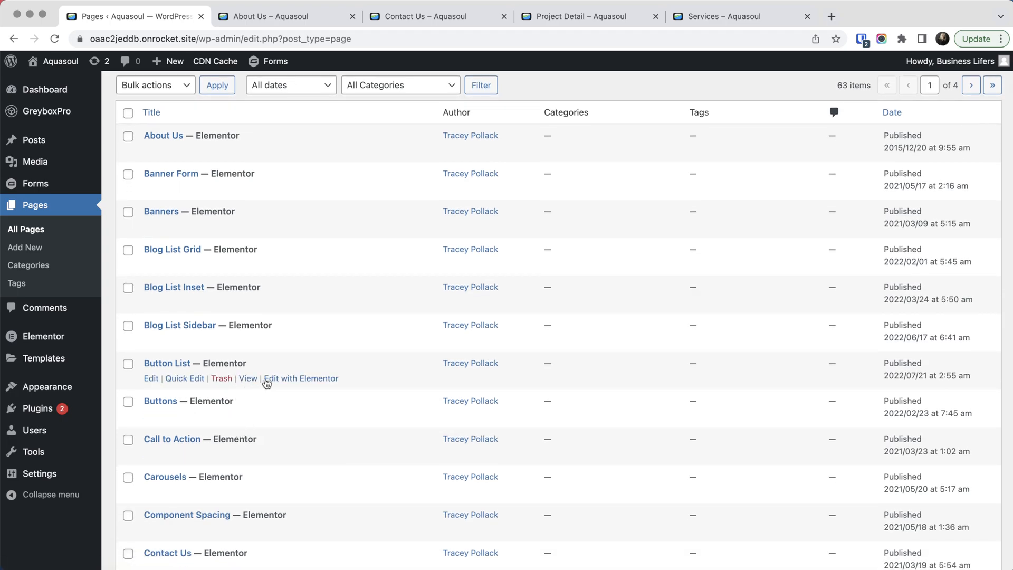
{"action": "right_click", "coordinate": [246, 380]}
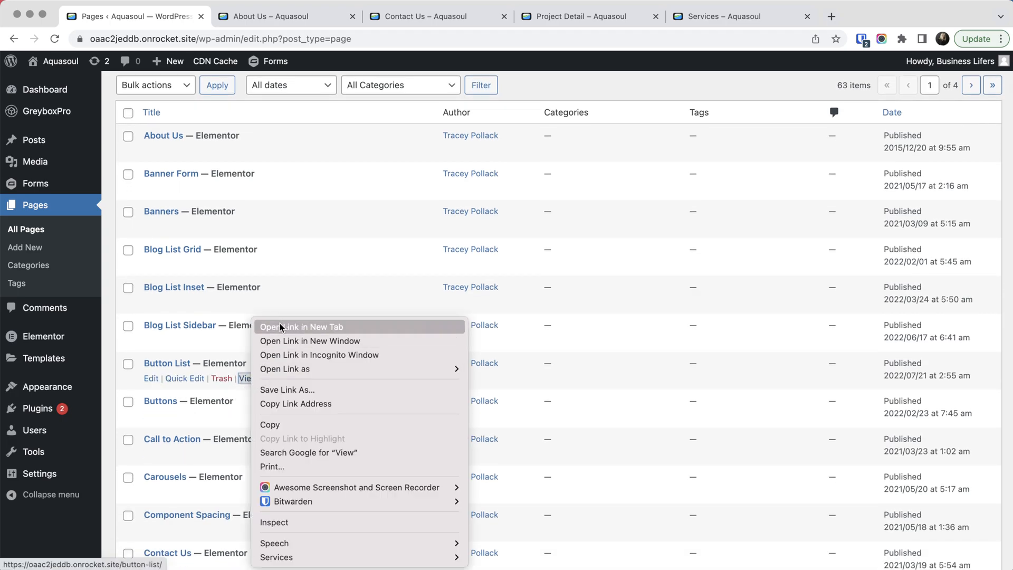
{"action": "left_click", "coordinate": [281, 327]}
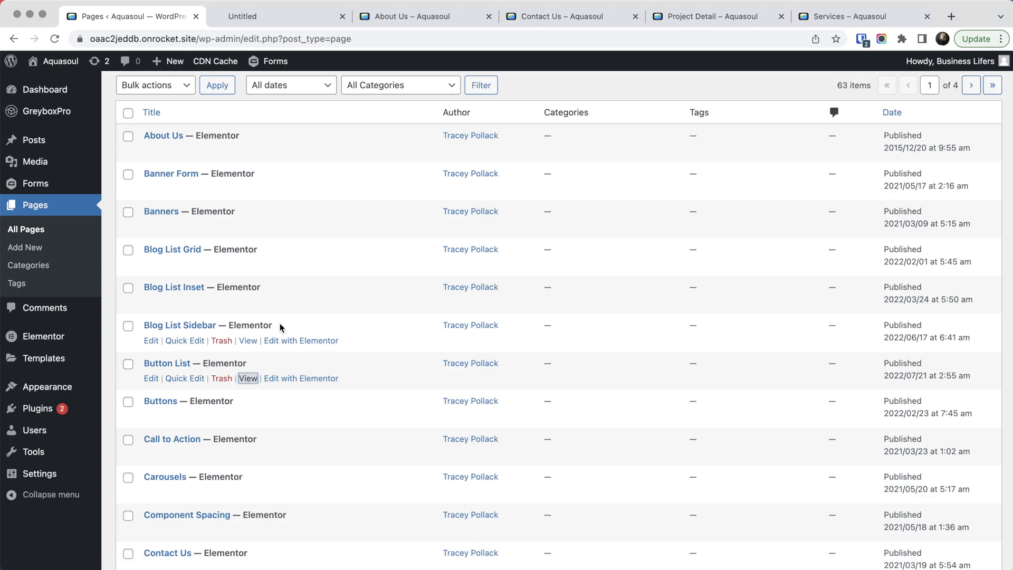
{"action": "left_click", "coordinate": [280, 21]}
- Examine the button box and icon list layouts throughout the Button List page, and close the page
{"action": "scroll", "coordinate": [679, 320], "scroll_direction": "down", "scroll_amount": 10}
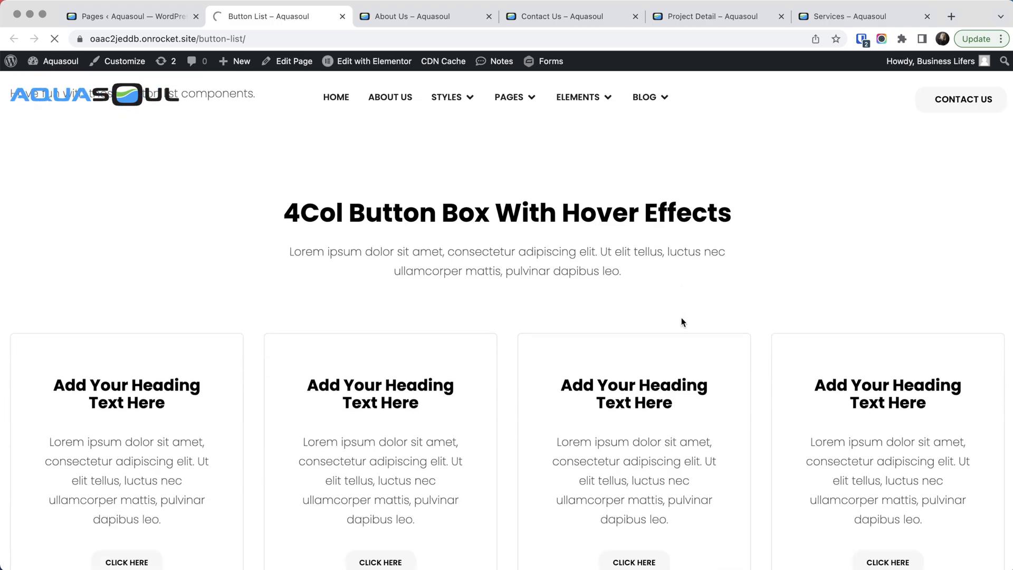
{"action": "scroll", "coordinate": [687, 324], "scroll_direction": "down", "scroll_amount": 15}
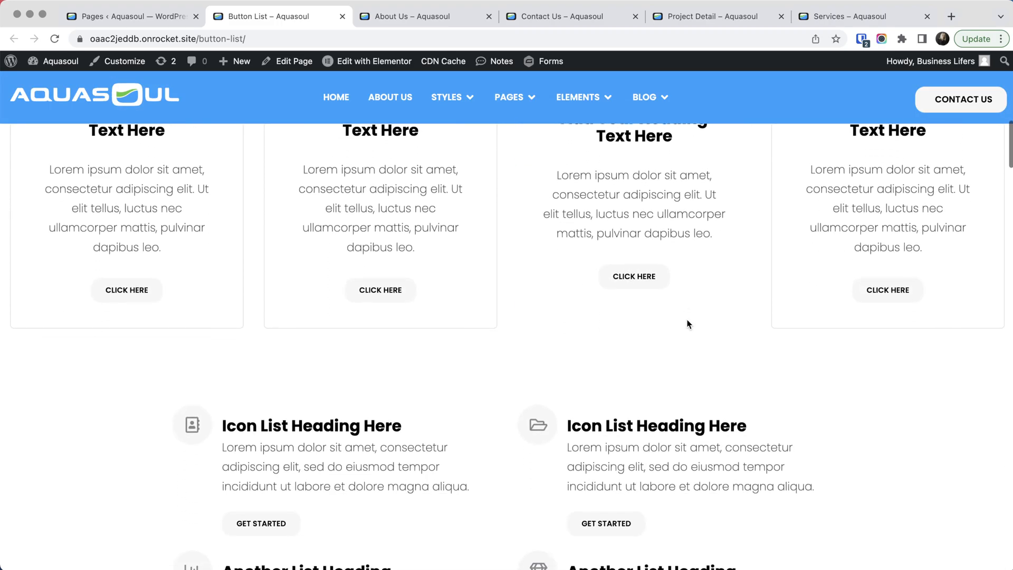
{"action": "scroll", "coordinate": [687, 324], "scroll_direction": "down", "scroll_amount": 11}
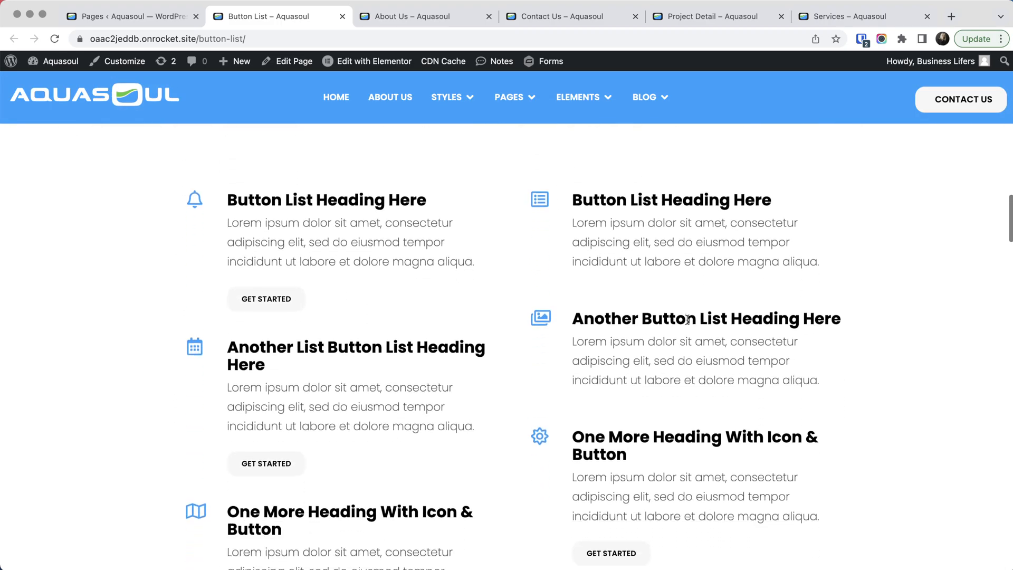
{"action": "scroll", "coordinate": [687, 320], "scroll_direction": "down", "scroll_amount": 3}
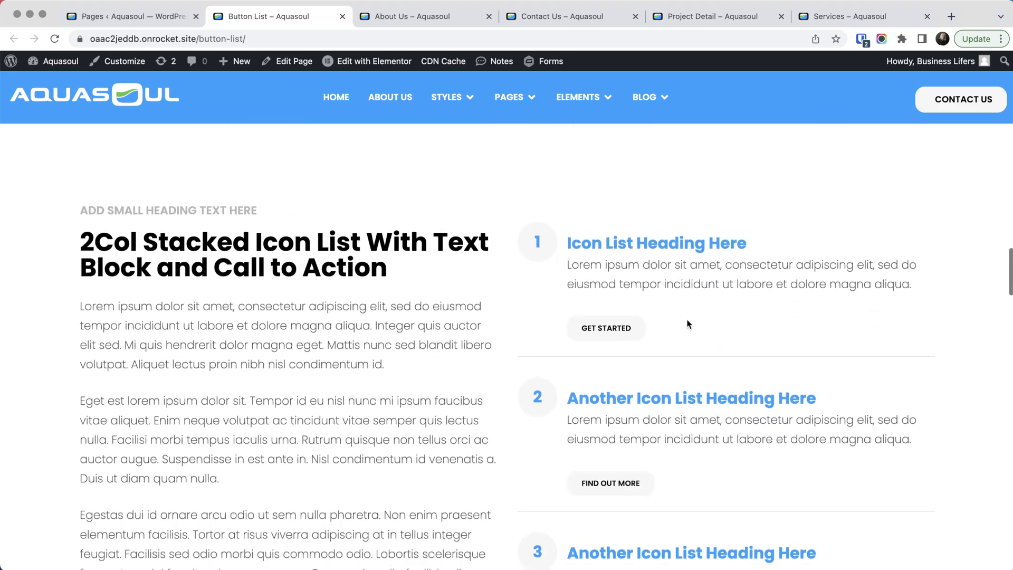
{"action": "scroll", "coordinate": [702, 331], "scroll_direction": "down", "scroll_amount": 3}
{"action": "scroll", "coordinate": [705, 332], "scroll_direction": "down", "scroll_amount": 7}
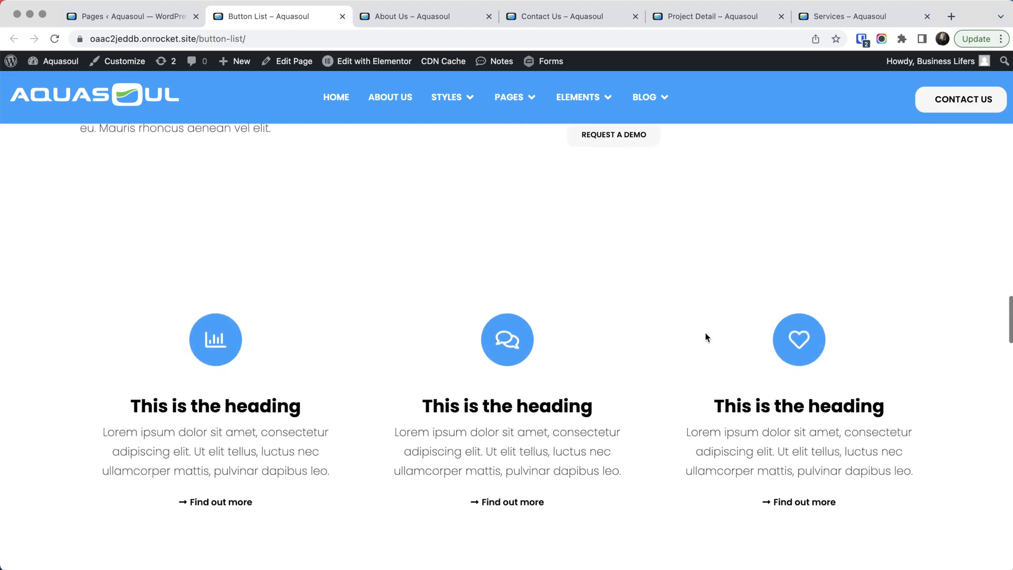
{"action": "left_click", "coordinate": [342, 17]}
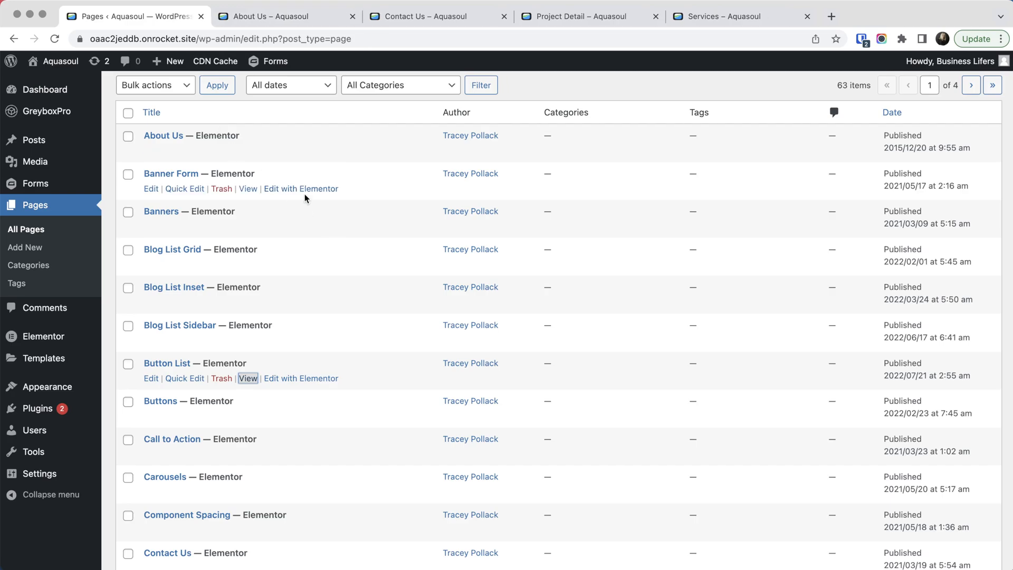
- Look over the list of pages and examine the sections of the already open About Us page
{"action": "scroll", "coordinate": [305, 195], "scroll_direction": "up", "scroll_amount": 2}
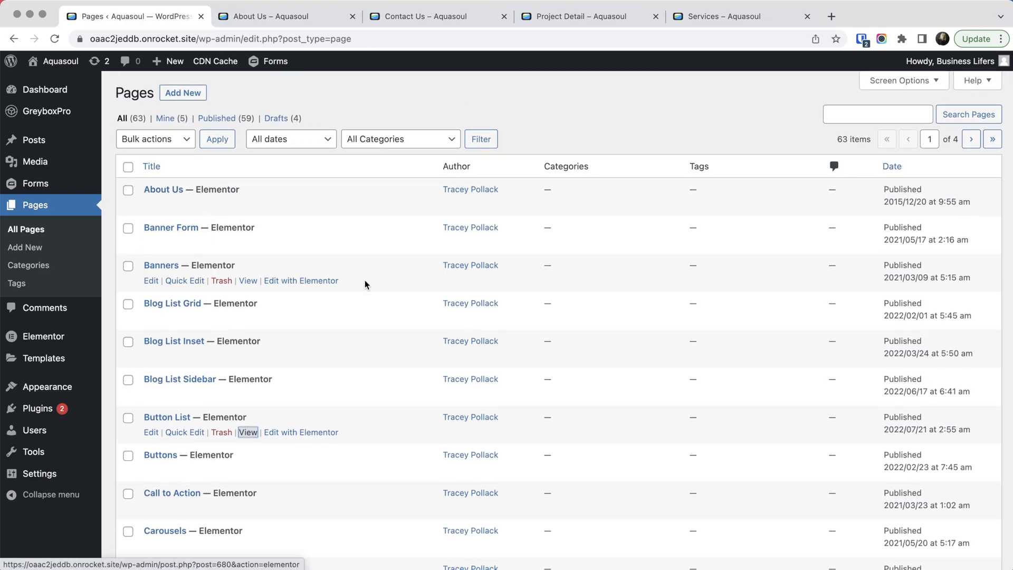
{"action": "scroll", "coordinate": [368, 280], "scroll_direction": "down", "scroll_amount": 9}
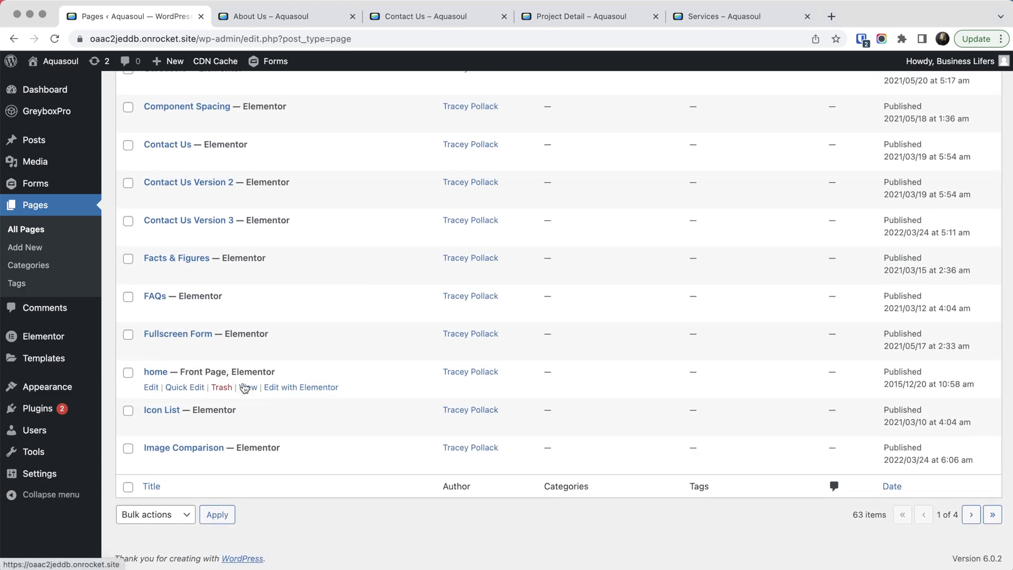
{"action": "left_click", "coordinate": [302, 19]}
{"action": "scroll", "coordinate": [619, 316], "scroll_direction": "down", "scroll_amount": 10}
{"action": "scroll", "coordinate": [619, 316], "scroll_direction": "down", "scroll_amount": 13}
{"action": "scroll", "coordinate": [620, 321], "scroll_direction": "down", "scroll_amount": 12}
{"action": "scroll", "coordinate": [620, 316], "scroll_direction": "down", "scroll_amount": 17}
{"action": "scroll", "coordinate": [620, 316], "scroll_direction": "down", "scroll_amount": 19}
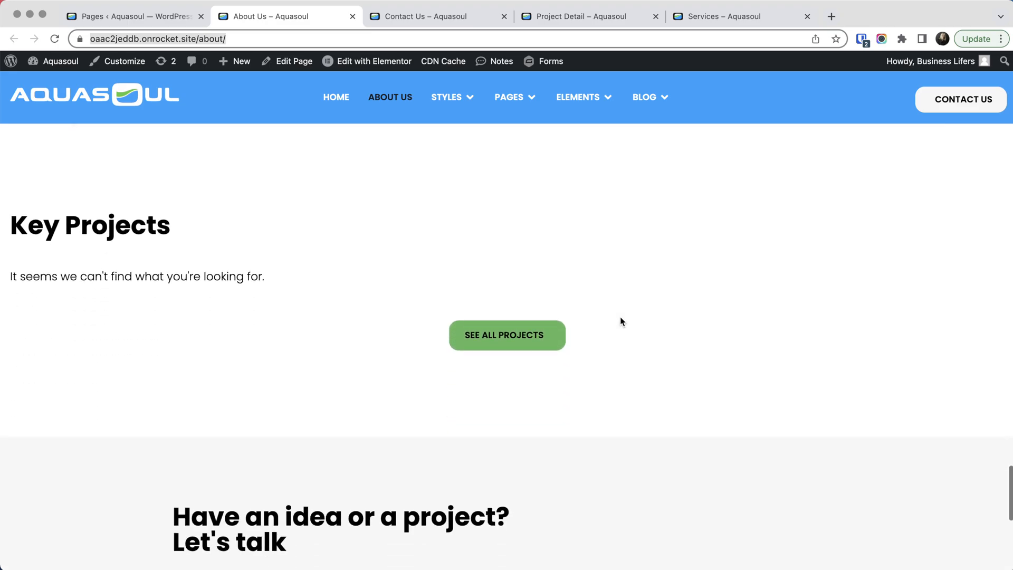
{"action": "scroll", "coordinate": [620, 321], "scroll_direction": "down", "scroll_amount": 8}
{"action": "scroll", "coordinate": [621, 321], "scroll_direction": "up", "scroll_amount": 13}
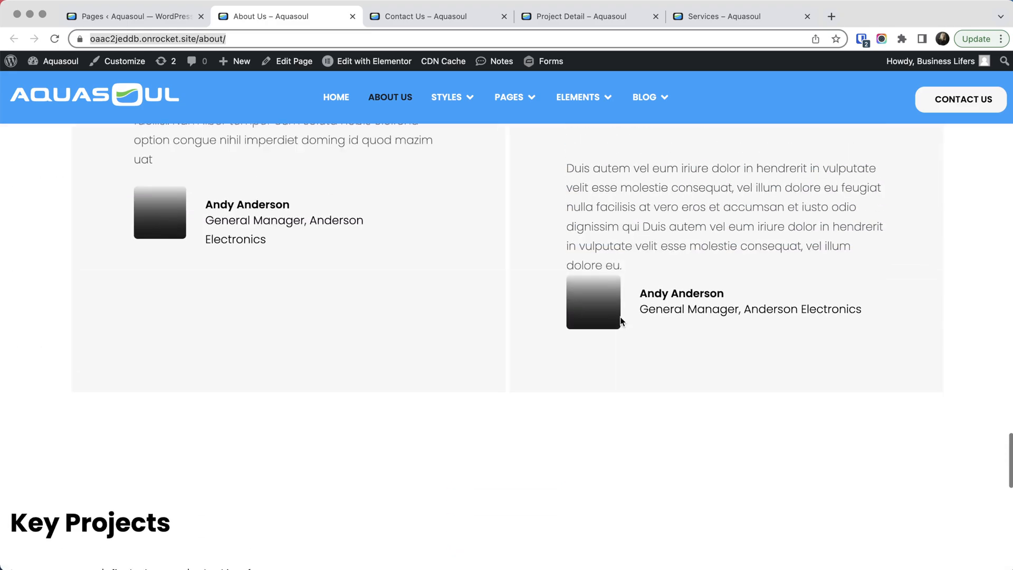
{"action": "scroll", "coordinate": [620, 321], "scroll_direction": "up", "scroll_amount": 20}
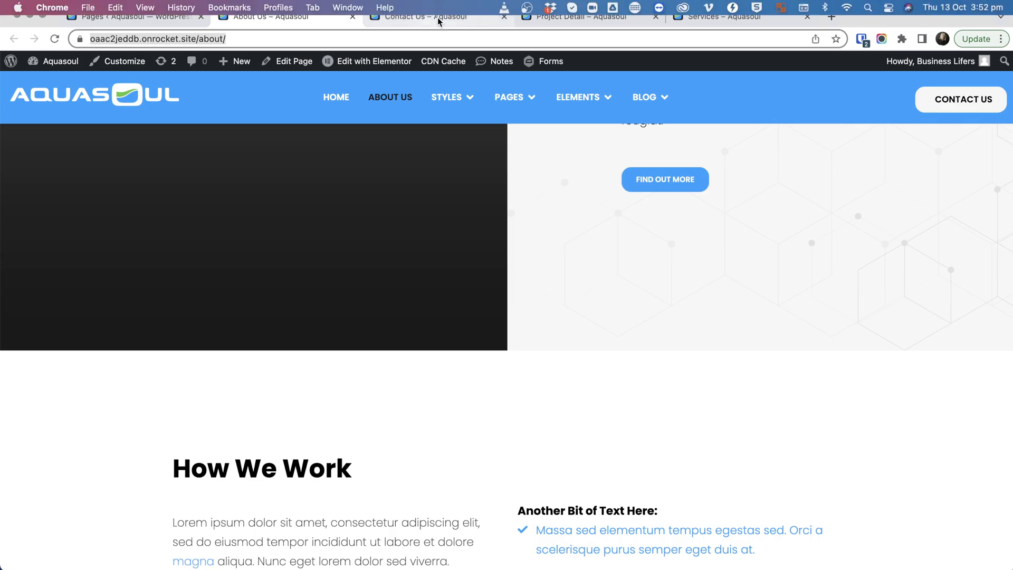
- Review the layouts of the already open Contact Us and Project Detail pages
{"action": "left_click", "coordinate": [438, 17]}
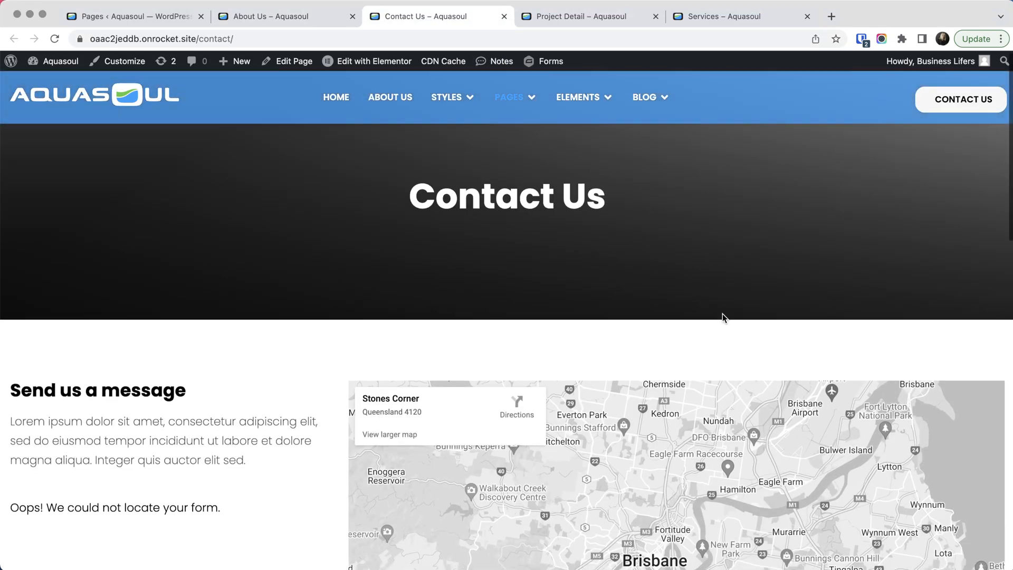
{"action": "scroll", "coordinate": [723, 317], "scroll_direction": "down", "scroll_amount": 12}
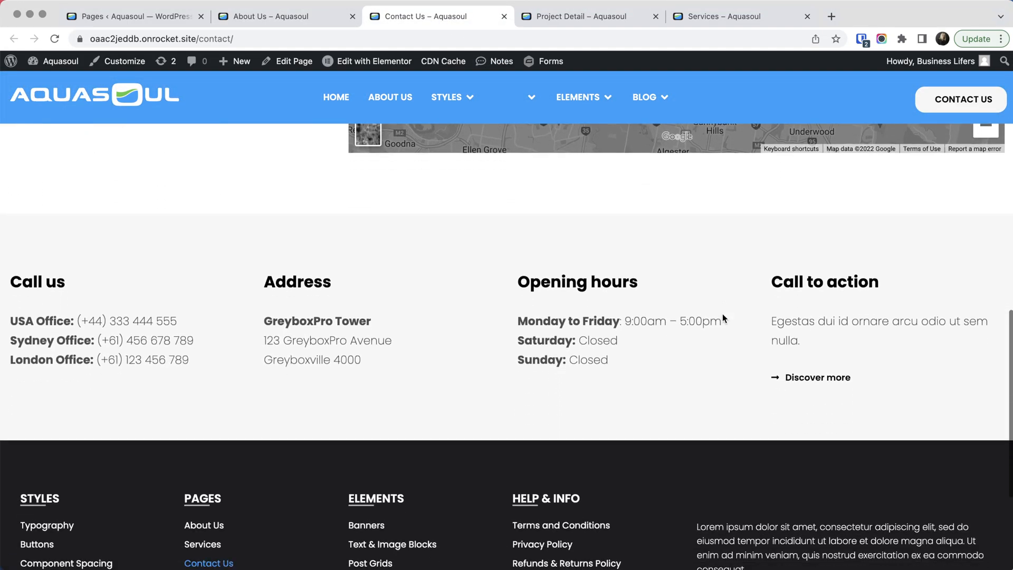
{"action": "scroll", "coordinate": [722, 313], "scroll_direction": "up", "scroll_amount": 12}
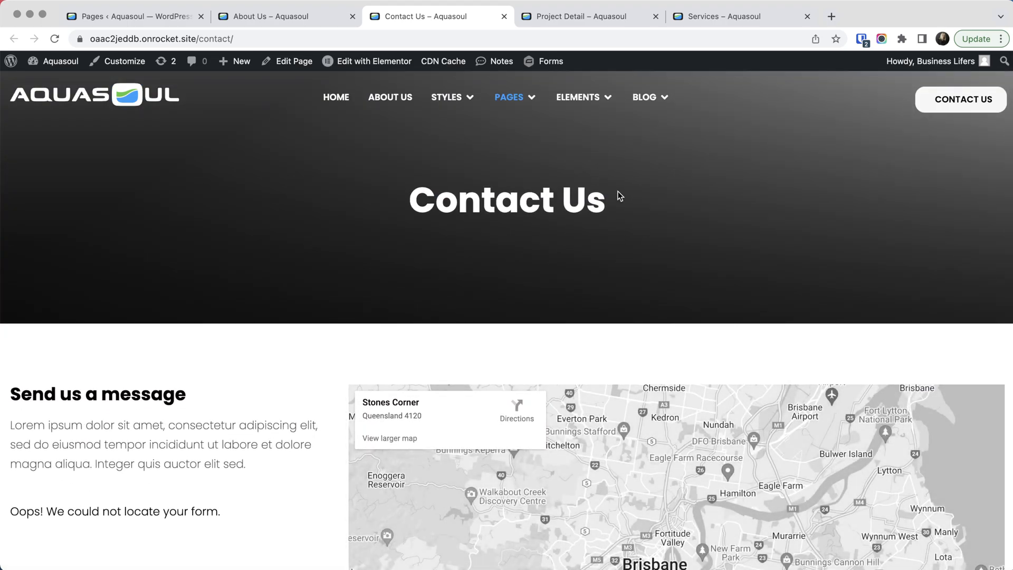
{"action": "left_click", "coordinate": [563, 17]}
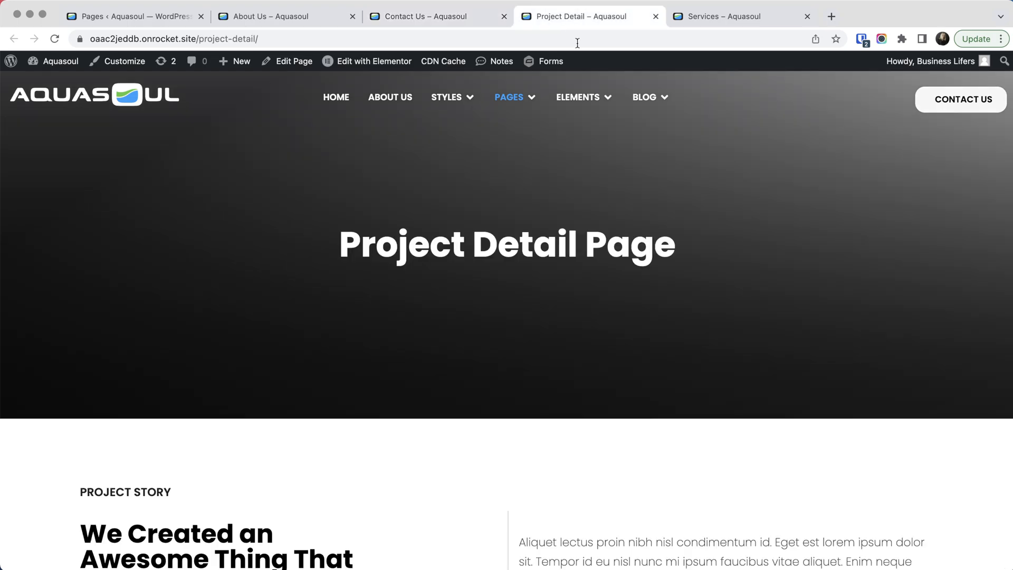
{"action": "scroll", "coordinate": [840, 264], "scroll_direction": "down", "scroll_amount": 10}
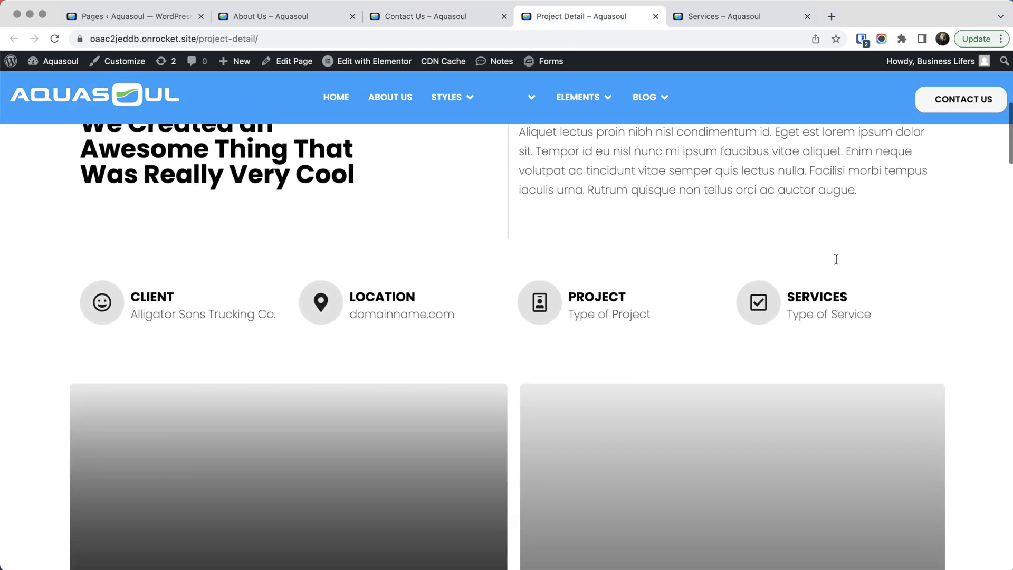
{"action": "scroll", "coordinate": [836, 258], "scroll_direction": "down", "scroll_amount": 15}
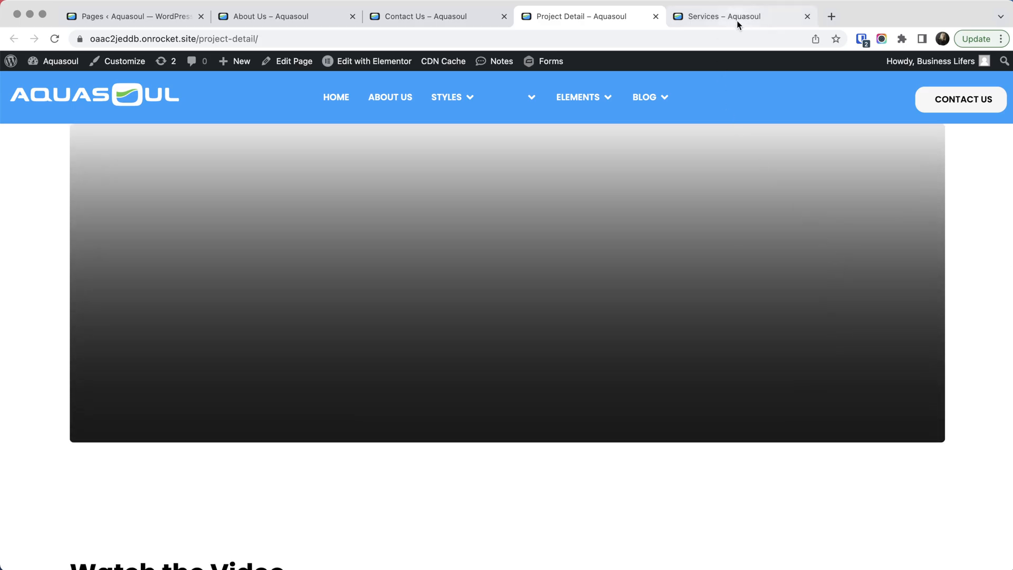
- Examine the sections of the already open Services page and return to its header
{"action": "left_click", "coordinate": [737, 17]}
{"action": "scroll", "coordinate": [718, 283], "scroll_direction": "down", "scroll_amount": 15}
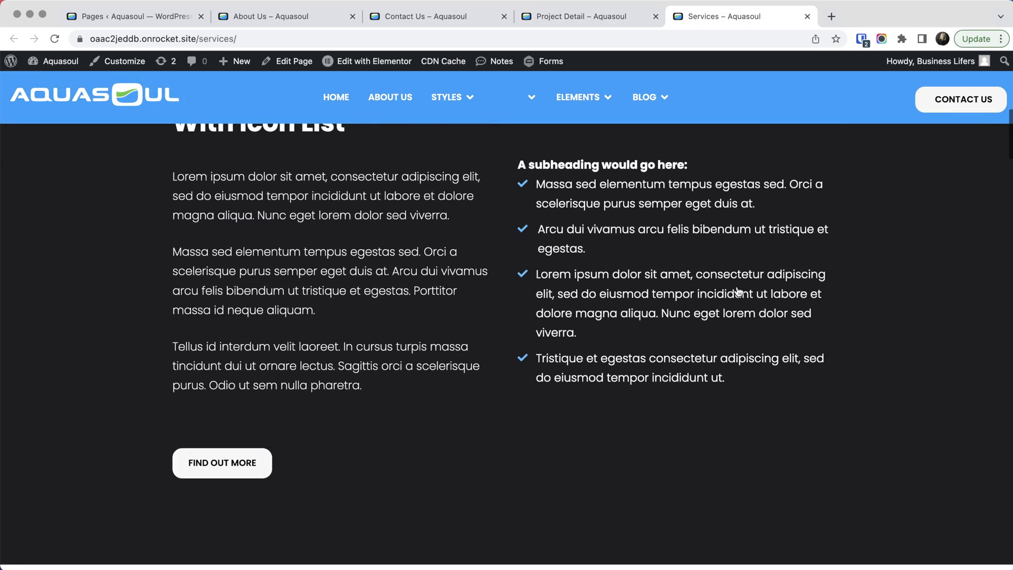
{"action": "scroll", "coordinate": [739, 290], "scroll_direction": "down", "scroll_amount": 15}
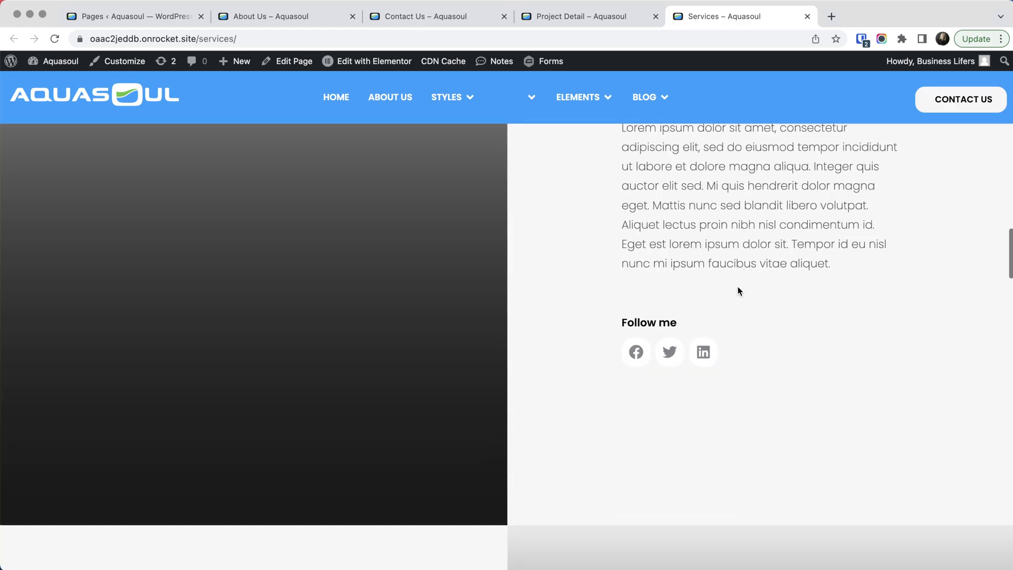
{"action": "scroll", "coordinate": [739, 291], "scroll_direction": "down", "scroll_amount": 5}
{"action": "scroll", "coordinate": [739, 291], "scroll_direction": "up", "scroll_amount": 20}
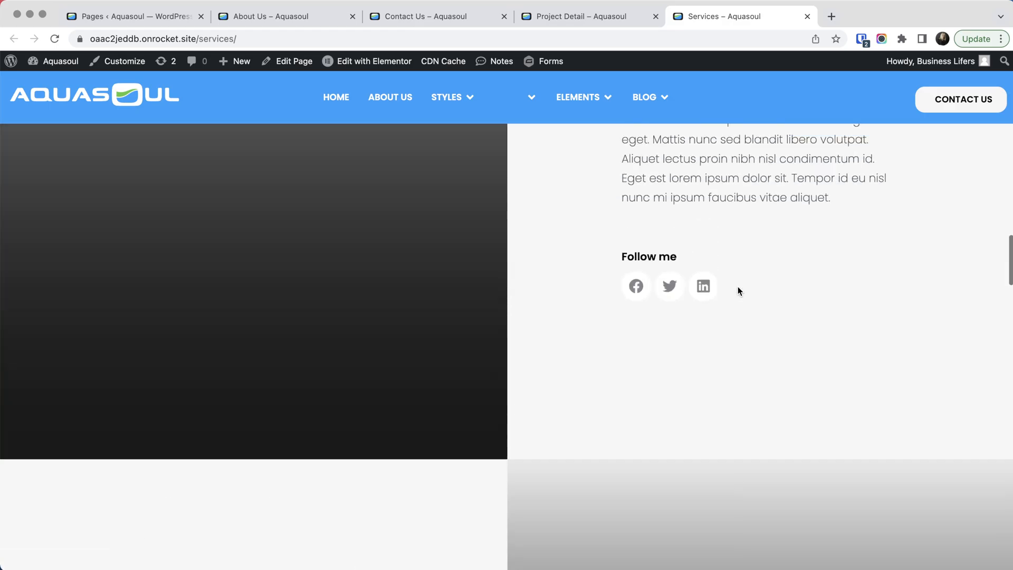
{"action": "scroll", "coordinate": [738, 289], "scroll_direction": "up", "scroll_amount": 10}
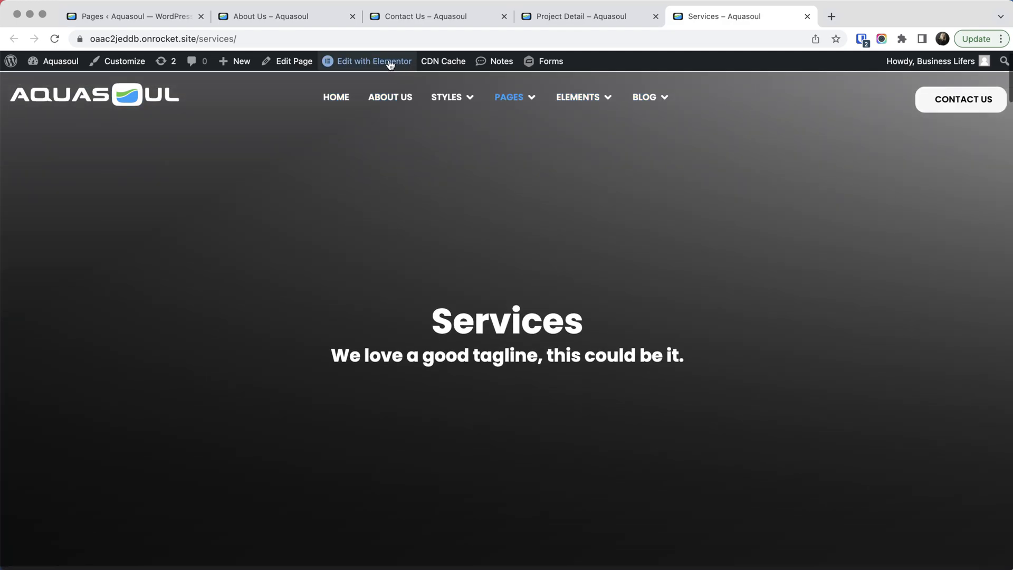
- Open the Services page for editing with Elementor in a new browser tab and switch to the editor
{"action": "right_click", "coordinate": [381, 62]}
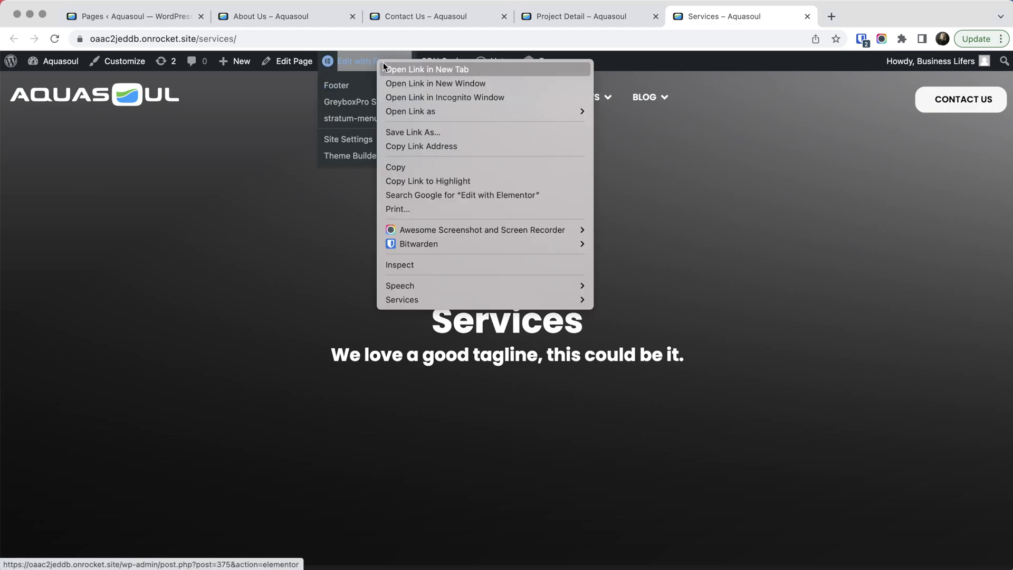
{"action": "left_click", "coordinate": [410, 68]}
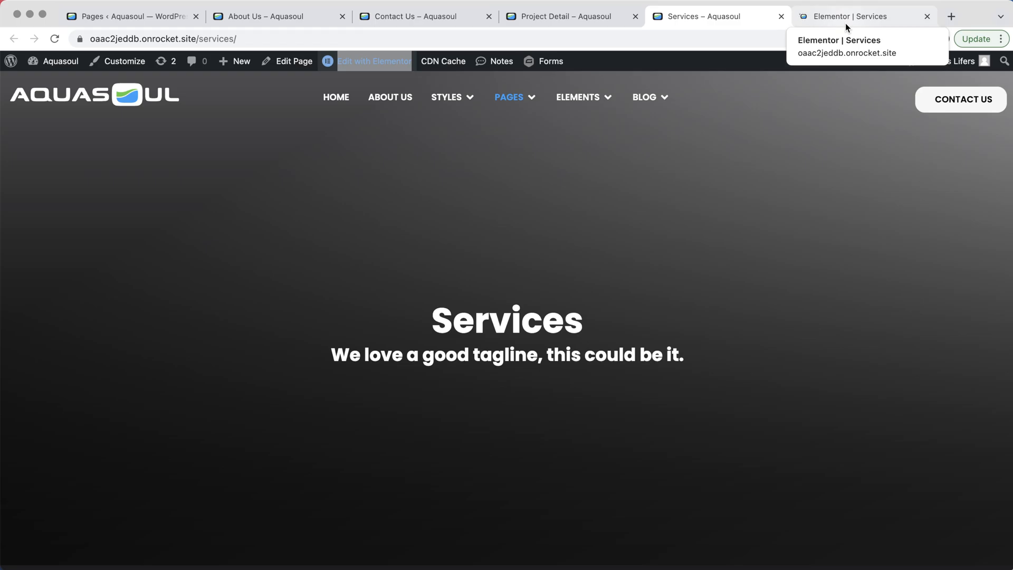
{"action": "scroll", "coordinate": [664, 286], "scroll_direction": "down", "scroll_amount": 5}
{"action": "scroll", "coordinate": [665, 290], "scroll_direction": "down", "scroll_amount": 10}
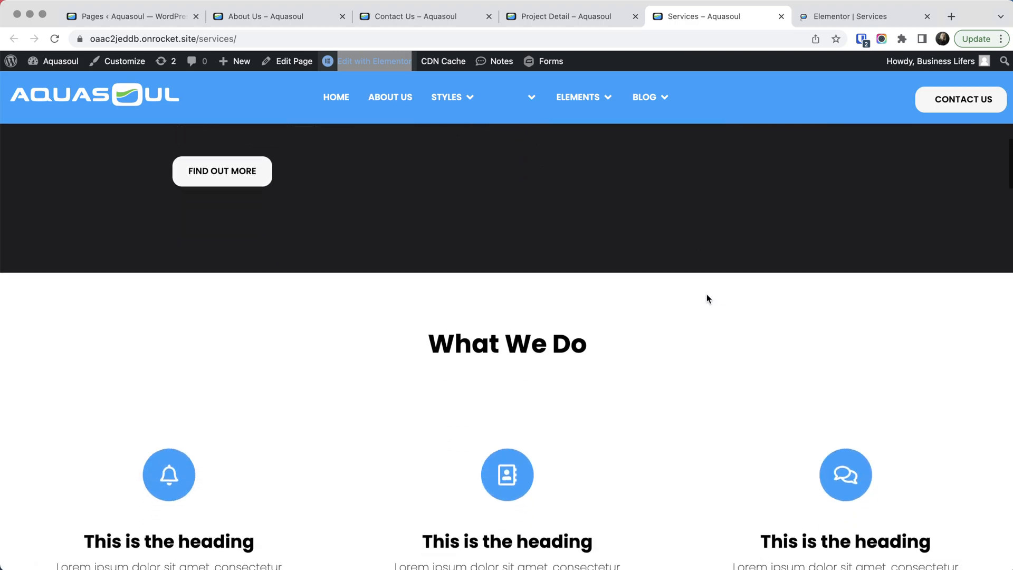
{"action": "scroll", "coordinate": [707, 296], "scroll_direction": "up", "scroll_amount": 8}
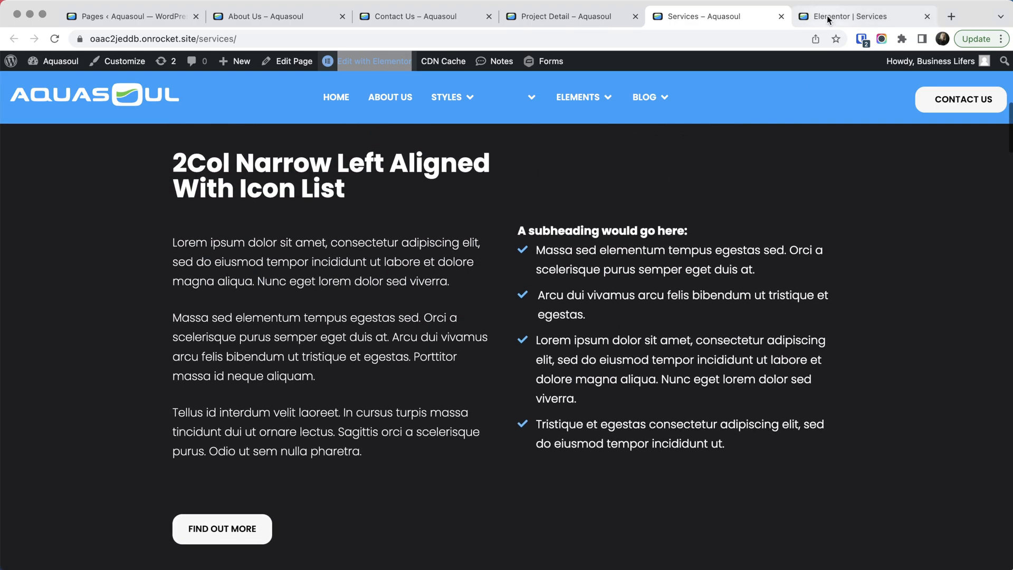
{"action": "left_click", "coordinate": [829, 20]}
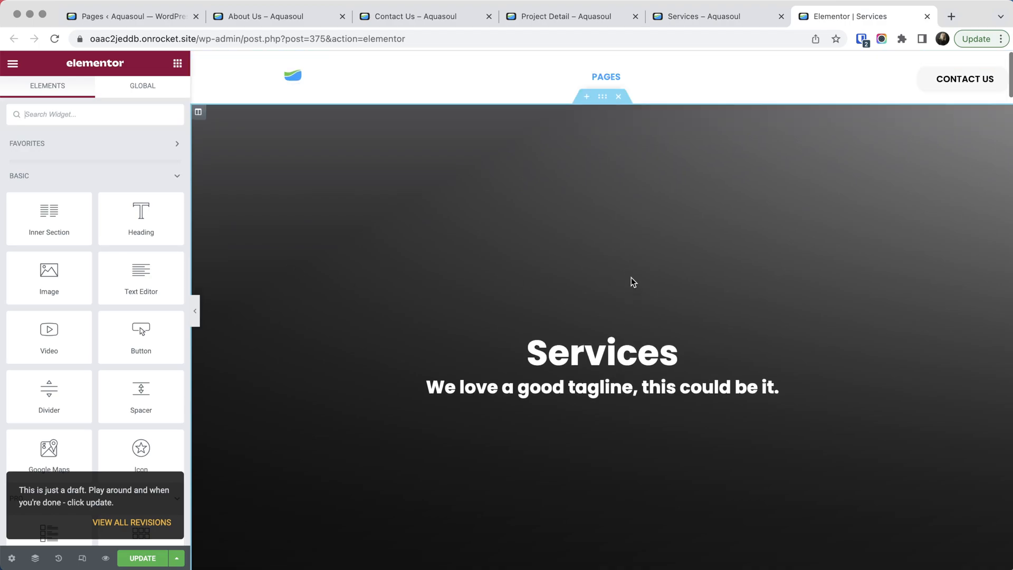
- Open the middle icon box under the What We Do heading for editing
{"action": "scroll", "coordinate": [631, 278], "scroll_direction": "down", "scroll_amount": 4}
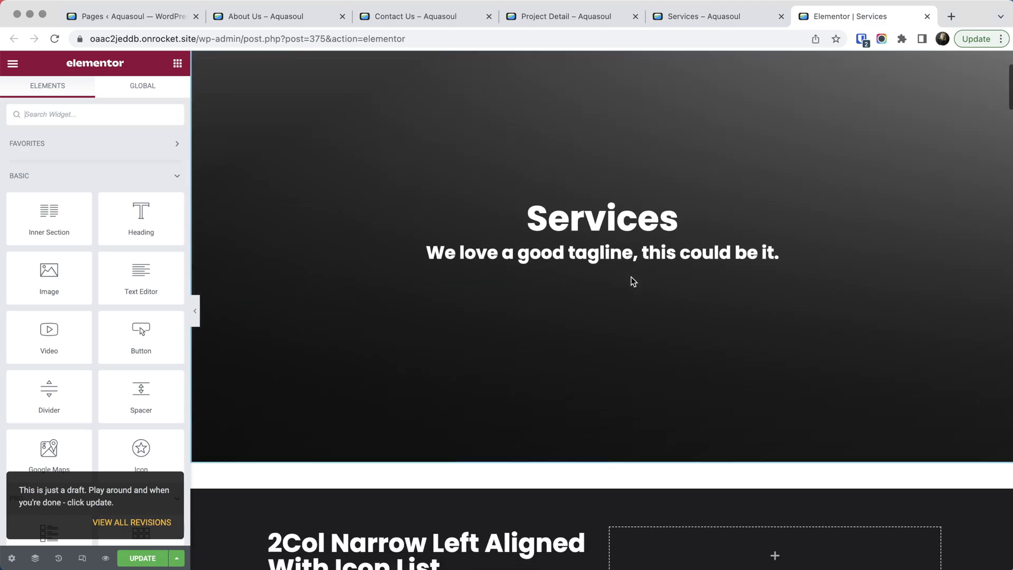
{"action": "scroll", "coordinate": [638, 279], "scroll_direction": "down", "scroll_amount": 10}
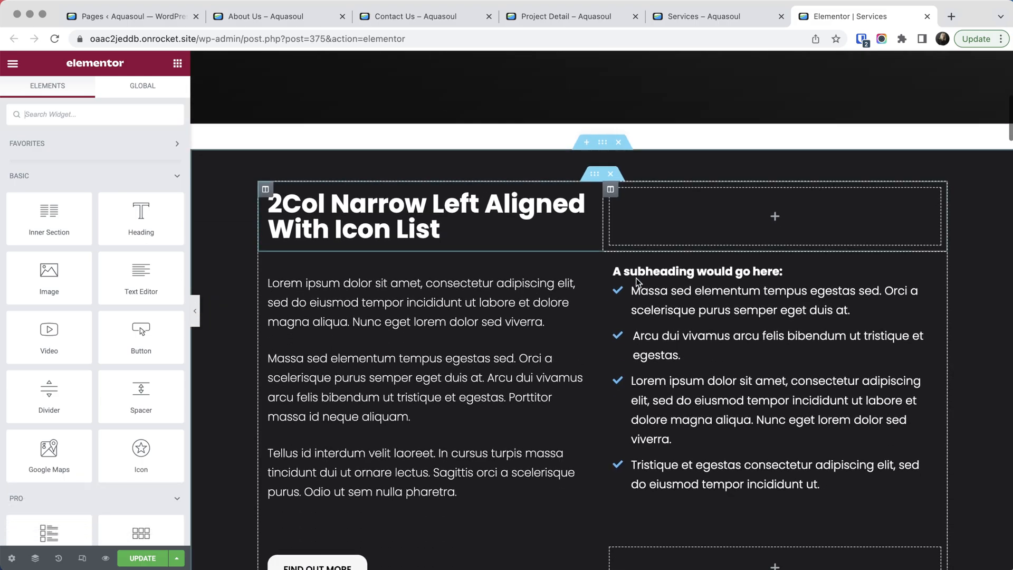
{"action": "scroll", "coordinate": [638, 283], "scroll_direction": "down", "scroll_amount": 10}
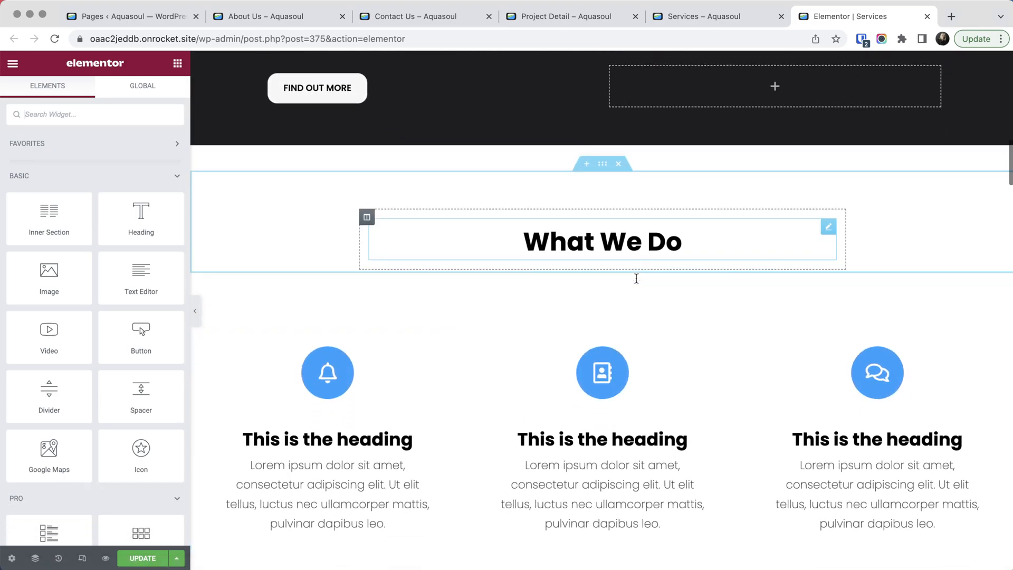
{"action": "scroll", "coordinate": [643, 284], "scroll_direction": "up", "scroll_amount": 3}
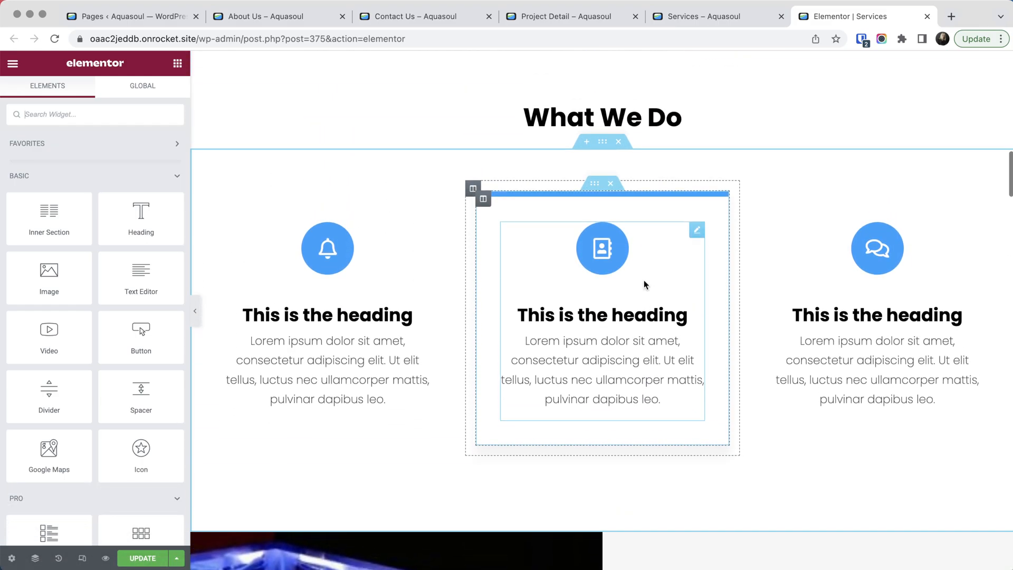
{"action": "left_click", "coordinate": [694, 230]}
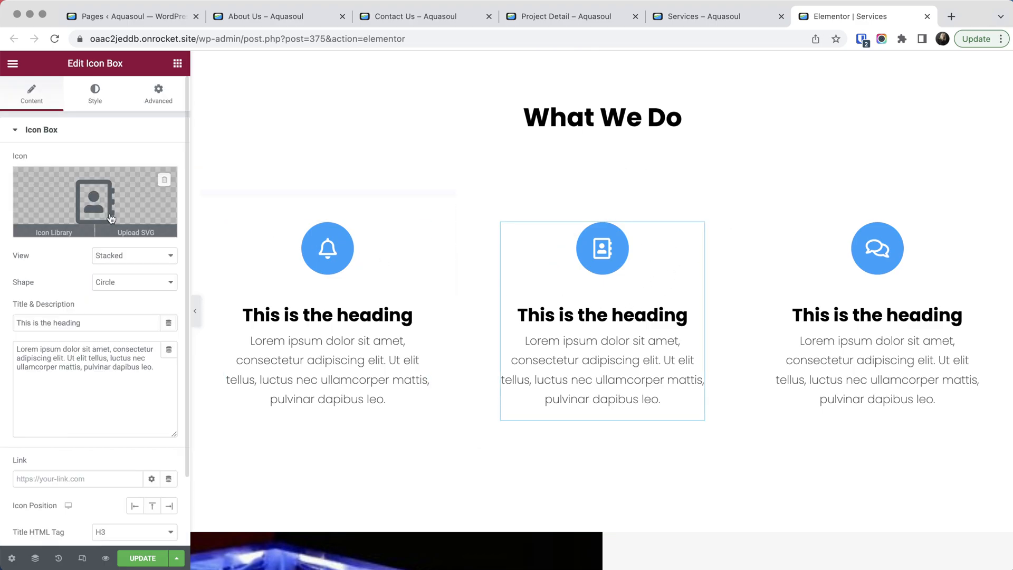
- Replace the middle icon box's description with random filler text and set its heading to "asdfasdfasdf"
{"action": "triple_click", "coordinate": [99, 352]}
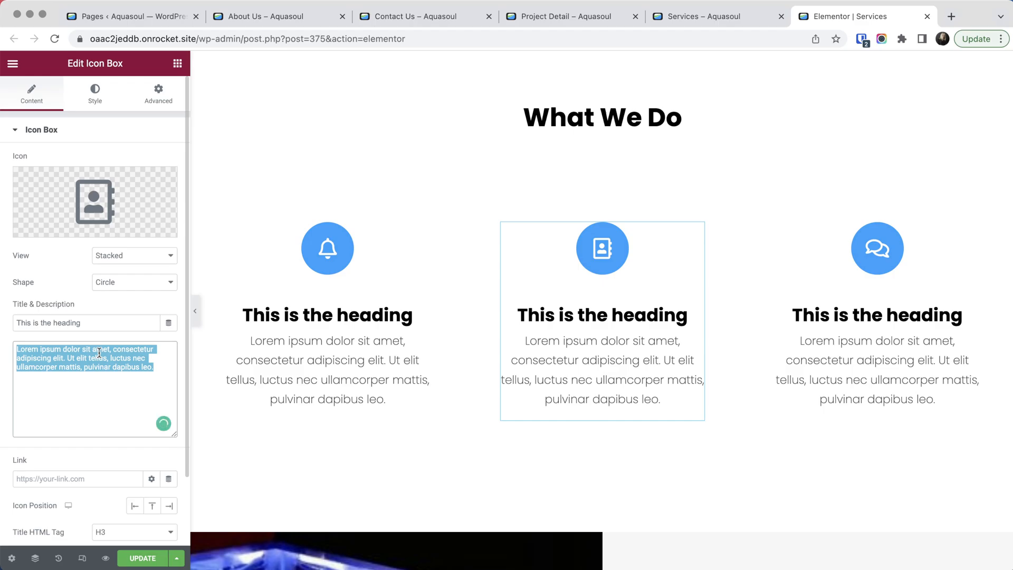
{"action": "type", "text": "KJSDKJALKSDJ KAJD K"}
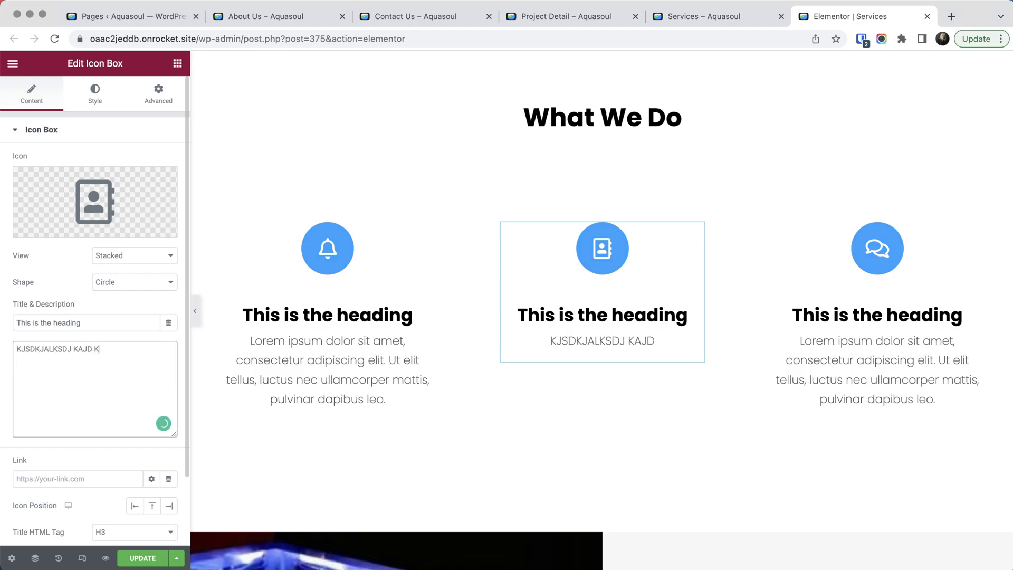
{"action": "type", "text": " kjlk;jasd kfj;akdj lkajdk j"}
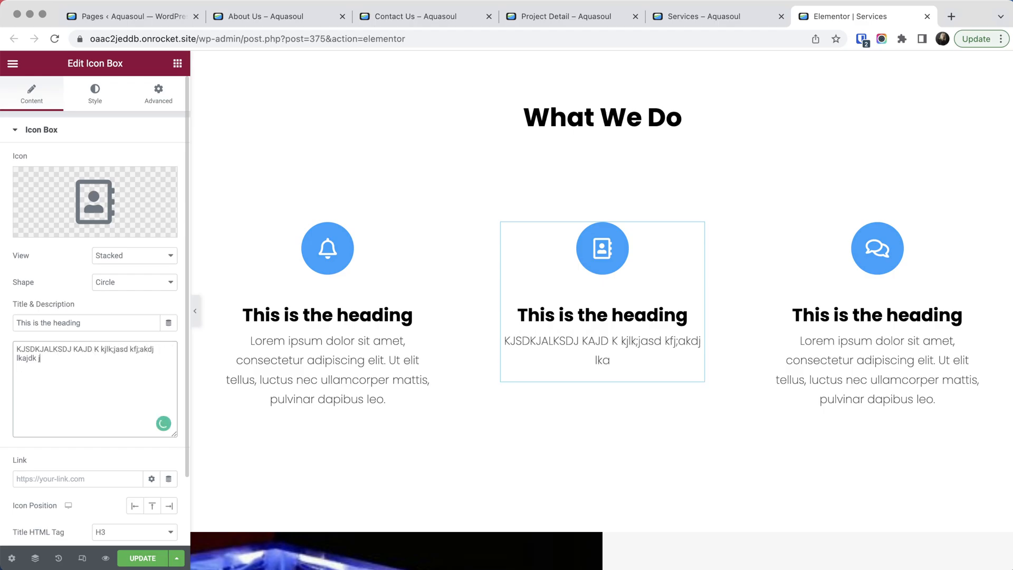
{"action": "type", "text": "adlkj akdjka jdkl;ja dlkj a;kdj kajdl aj;dkj akdj ;kadj ;kjadkj"}
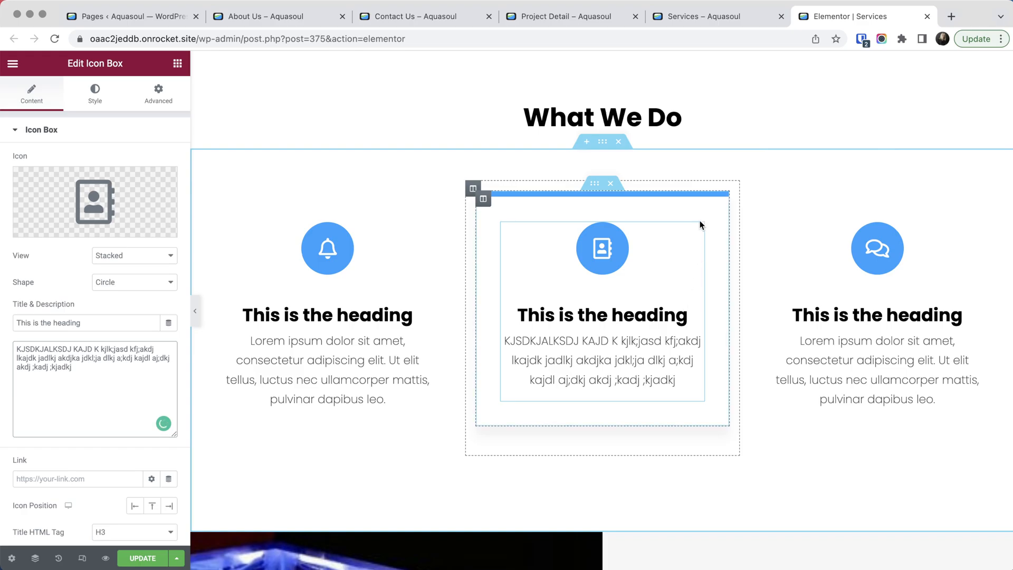
{"action": "left_click", "coordinate": [83, 323]}
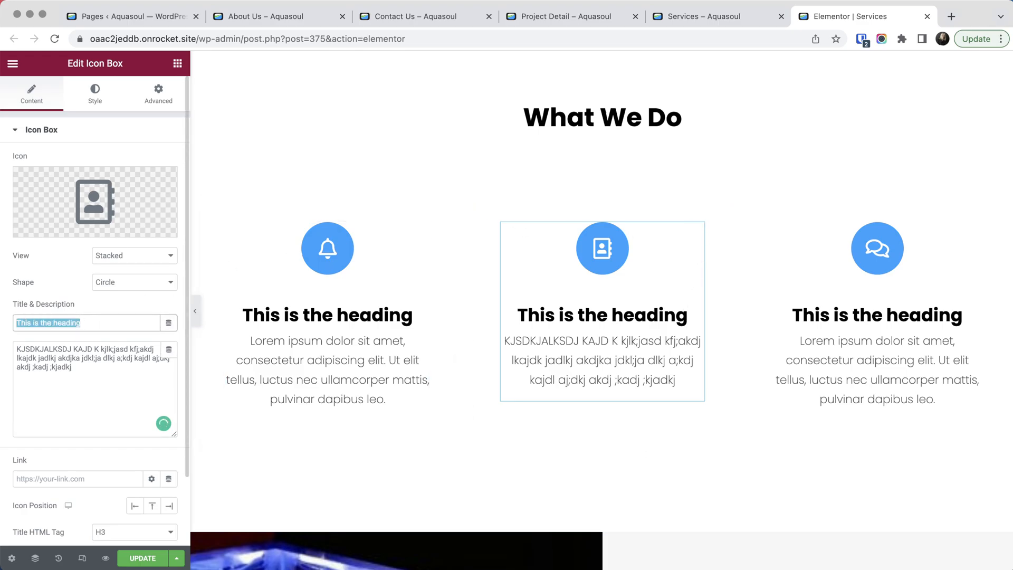
{"action": "type", "text": "asdfasdfasdf"}
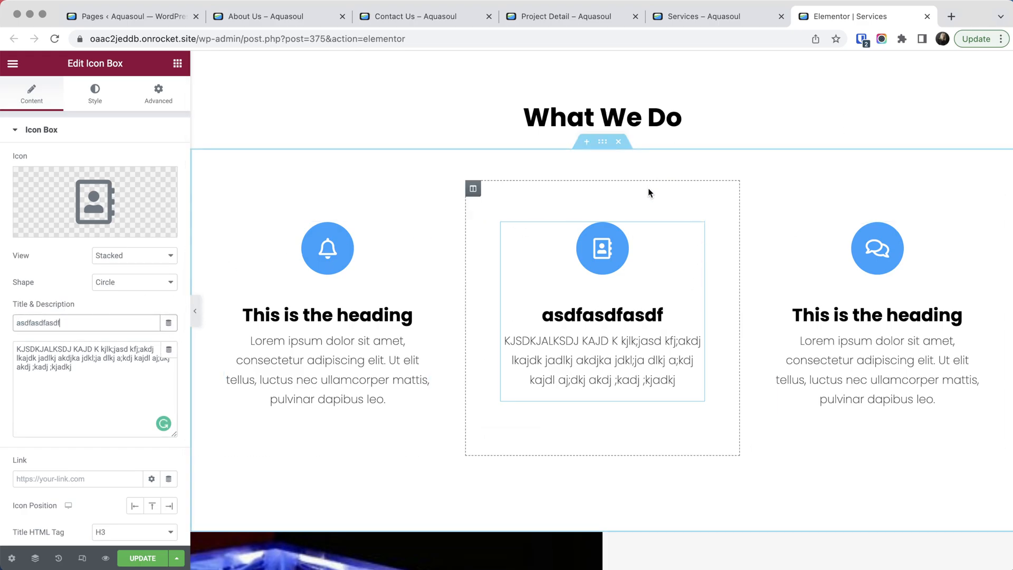
- Open the Navigator and use it to jump to the 2Col Icon List and 3Col Project Post Grid With Background sections
{"action": "scroll", "coordinate": [648, 187], "scroll_direction": "up", "scroll_amount": 5}
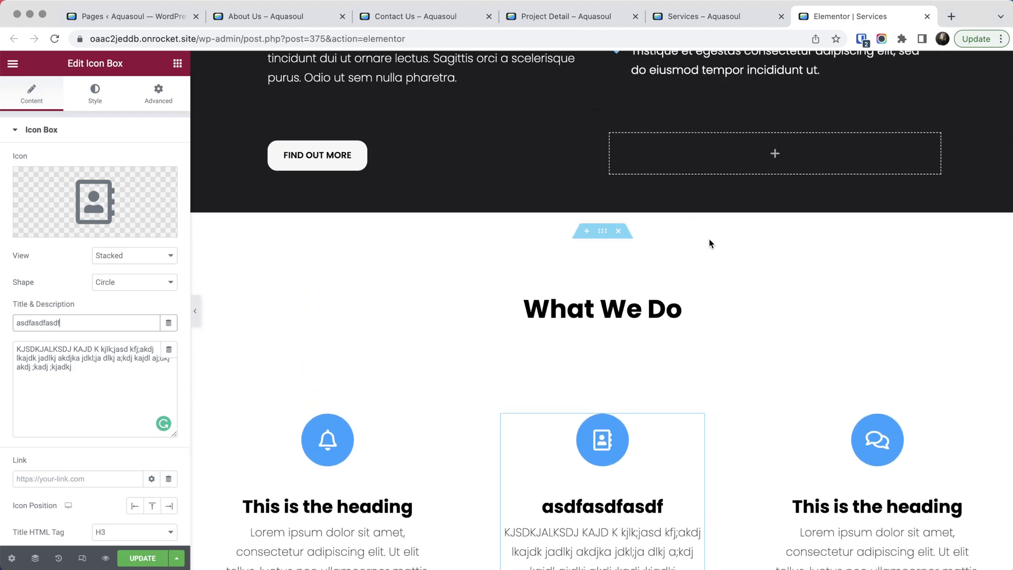
{"action": "scroll", "coordinate": [707, 242], "scroll_direction": "down", "scroll_amount": 4}
{"action": "scroll", "coordinate": [710, 244], "scroll_direction": "up", "scroll_amount": 1}
{"action": "scroll", "coordinate": [710, 244], "scroll_direction": "up", "scroll_amount": 1}
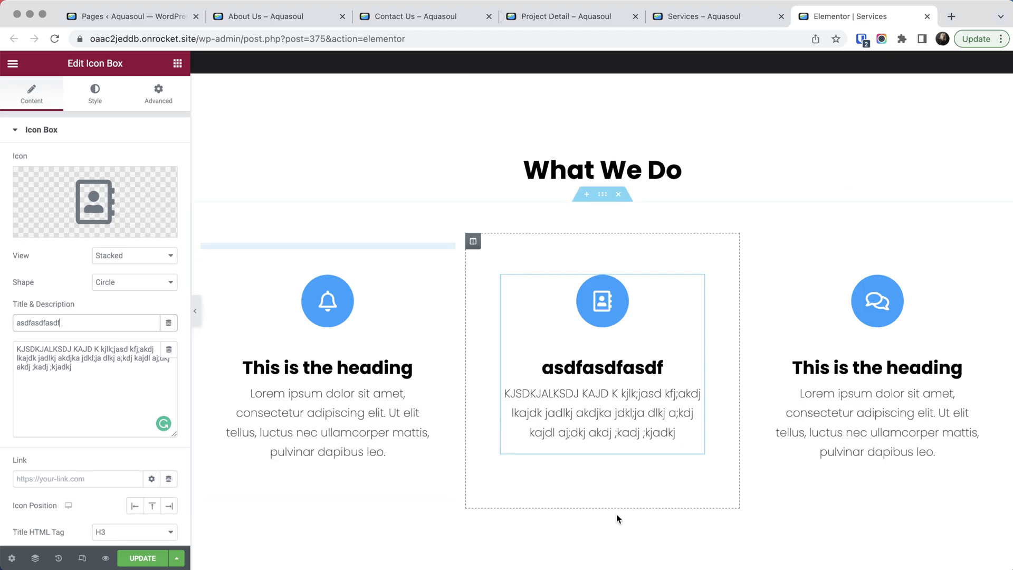
{"action": "left_click", "coordinate": [36, 558]}
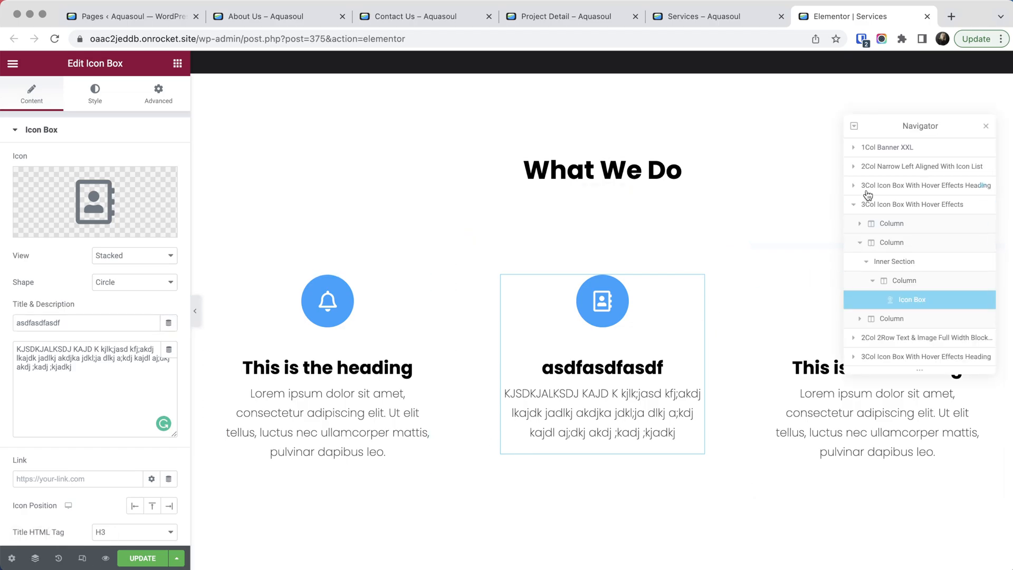
{"action": "left_click", "coordinate": [853, 206]}
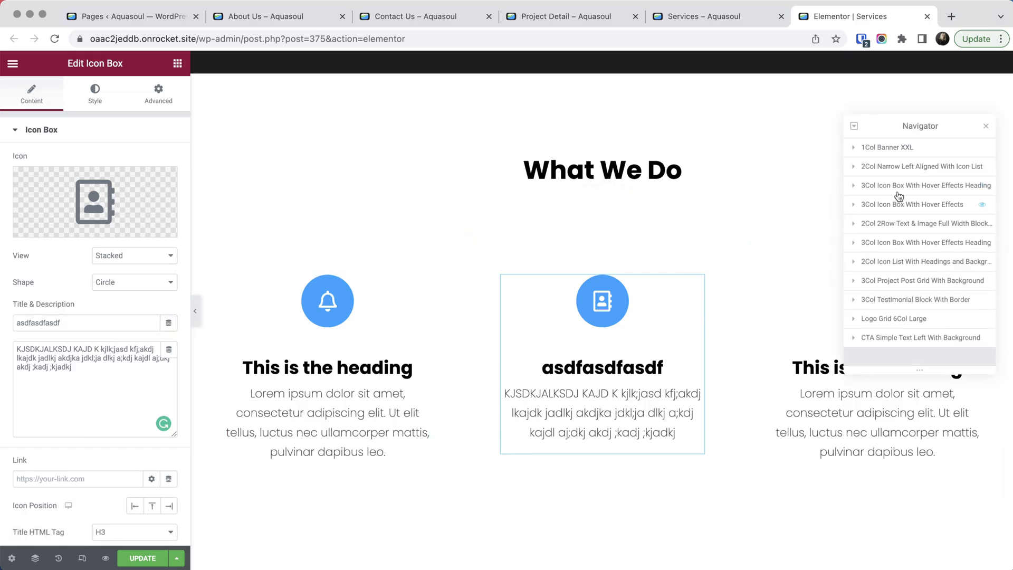
{"action": "left_click", "coordinate": [877, 262]}
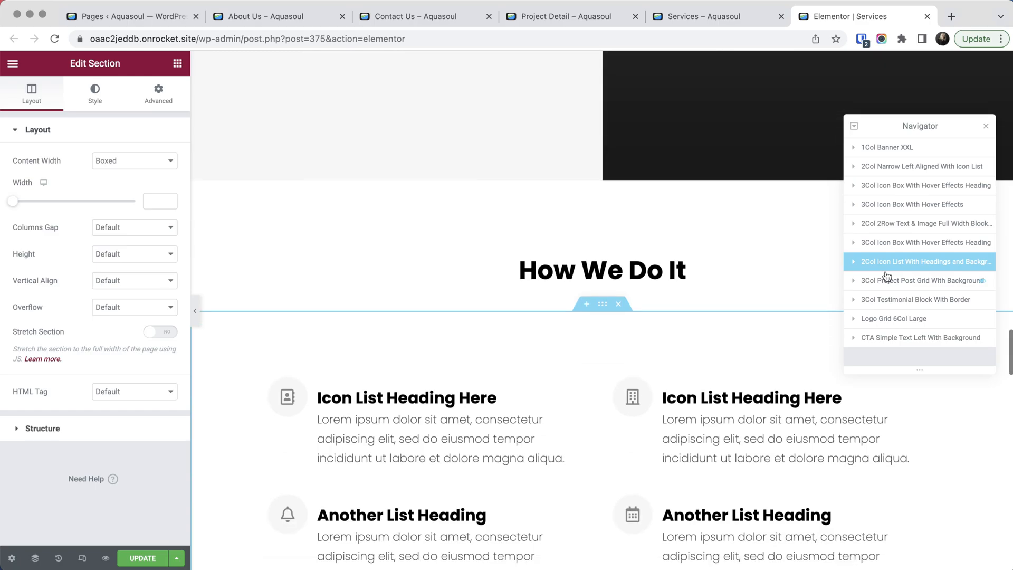
{"action": "left_click", "coordinate": [885, 280]}
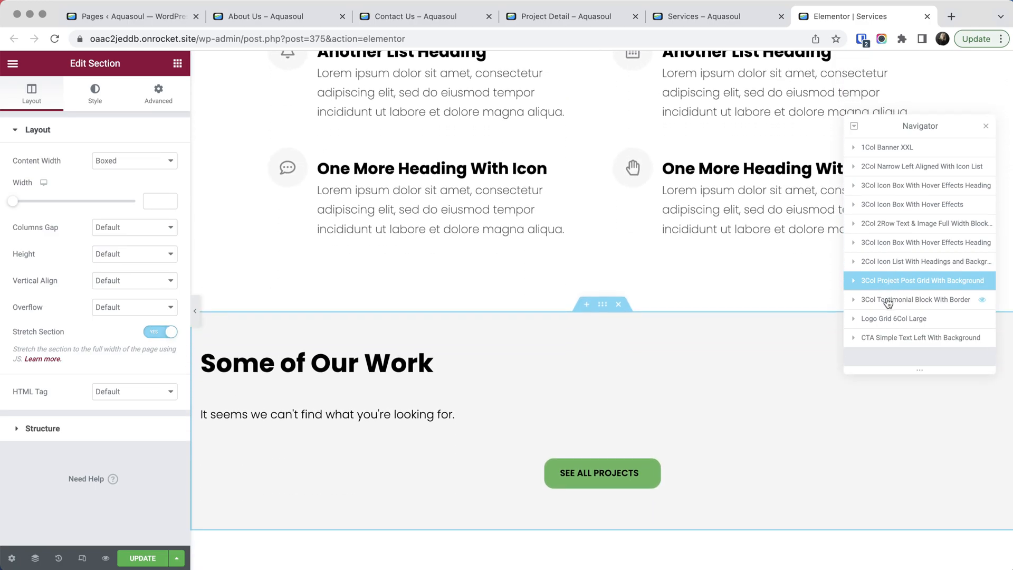
- Move the 3Col Testimonial Block With Border section above the 3Col Project Post Grid With Background section and review the new page order
{"action": "left_click", "coordinate": [900, 300]}
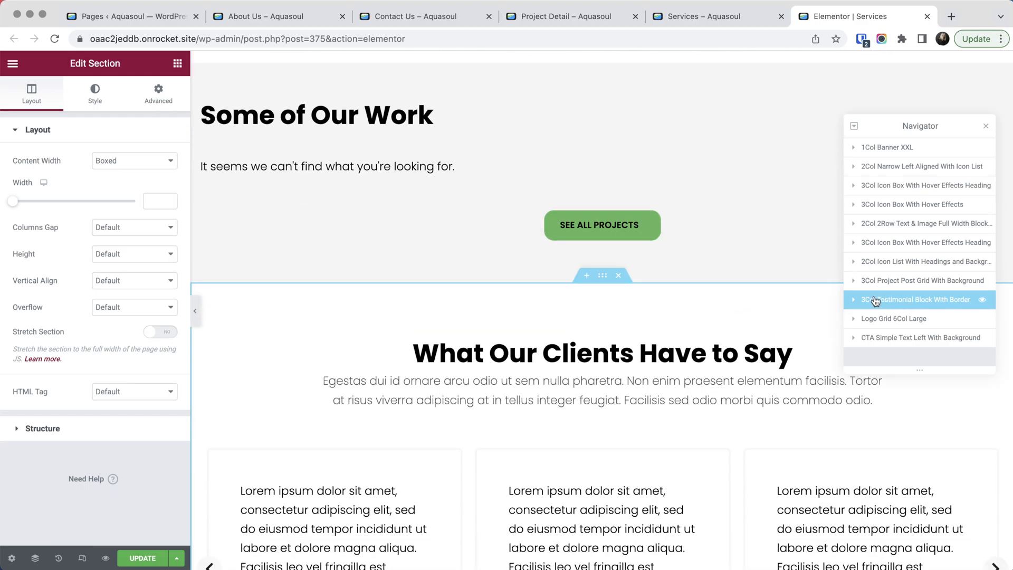
{"action": "left_click_drag", "start_coordinate": [875, 301], "coordinate": [876, 279]}
{"action": "left_click_drag", "start_coordinate": [765, 295], "coordinate": [786, 293]}
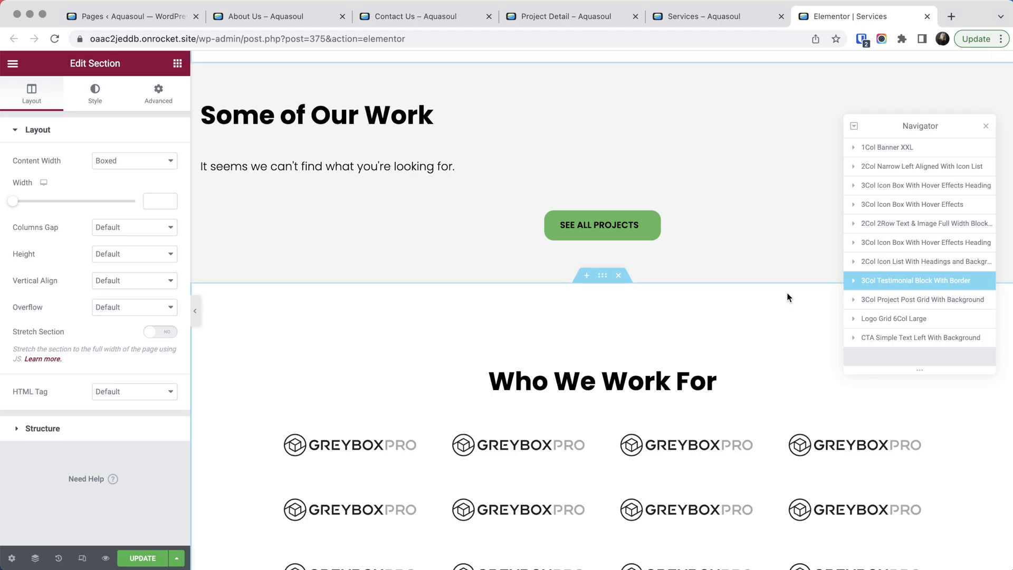
{"action": "scroll", "coordinate": [728, 310], "scroll_direction": "down", "scroll_amount": 4}
{"action": "scroll", "coordinate": [731, 310], "scroll_direction": "up", "scroll_amount": 2}
{"action": "scroll", "coordinate": [732, 311], "scroll_direction": "up", "scroll_amount": 10}
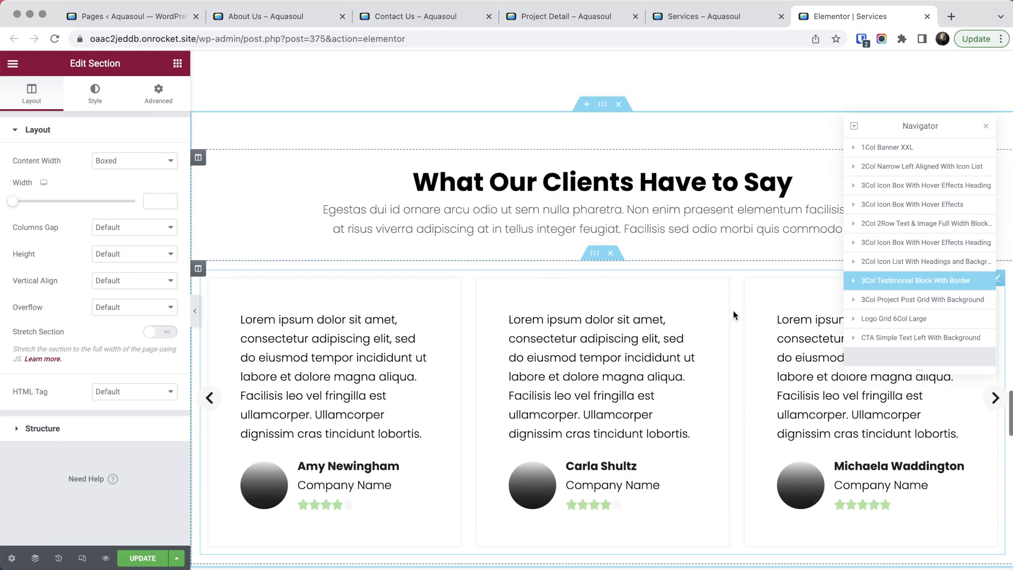
{"action": "scroll", "coordinate": [733, 310], "scroll_direction": "up", "scroll_amount": 8}
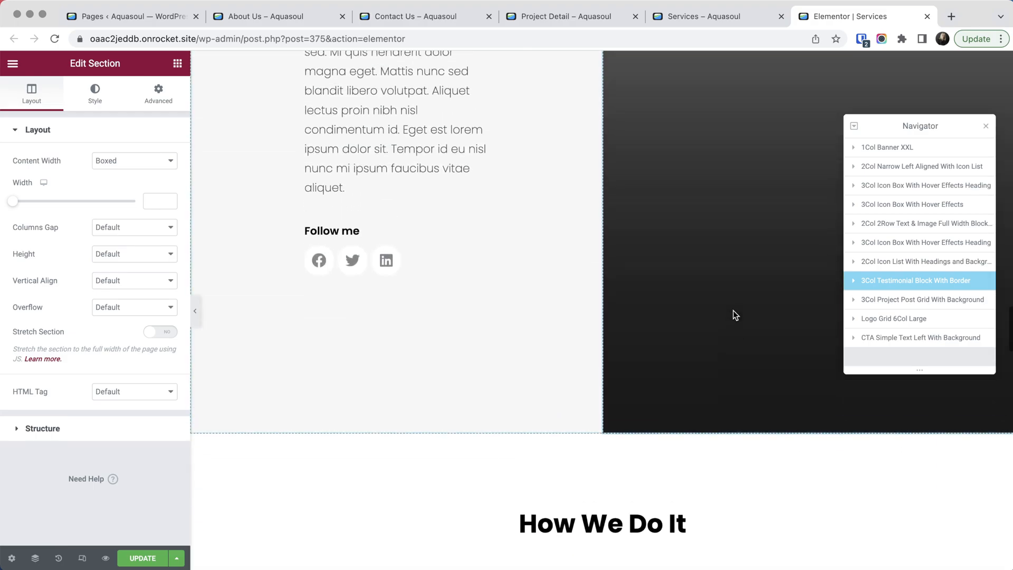
{"action": "scroll", "coordinate": [734, 311], "scroll_direction": "up", "scroll_amount": 5}
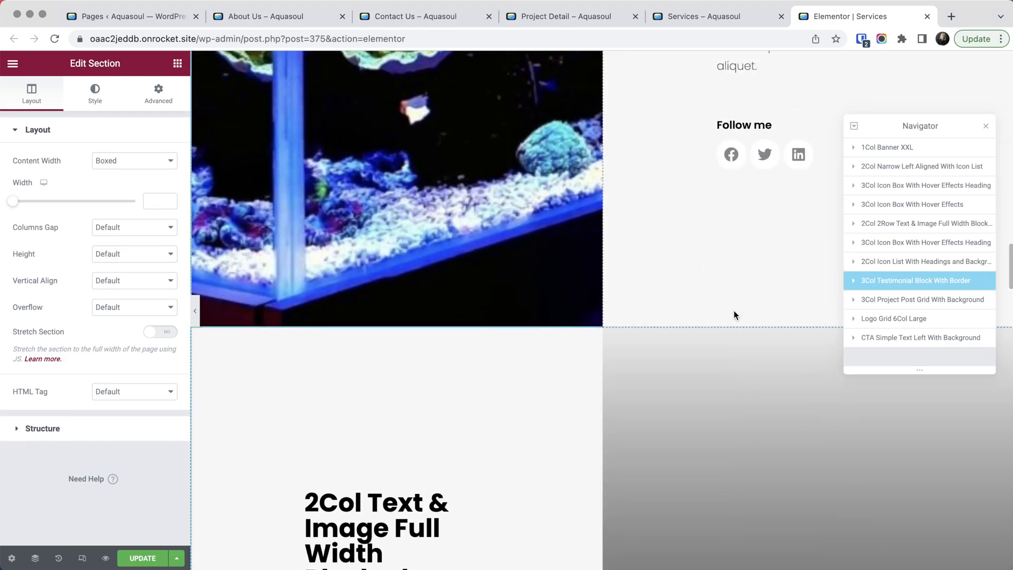
- Open the live Services page in a second Elementor editor, then return to the first editor tab and go to the page's end
{"action": "left_click", "coordinate": [691, 19]}
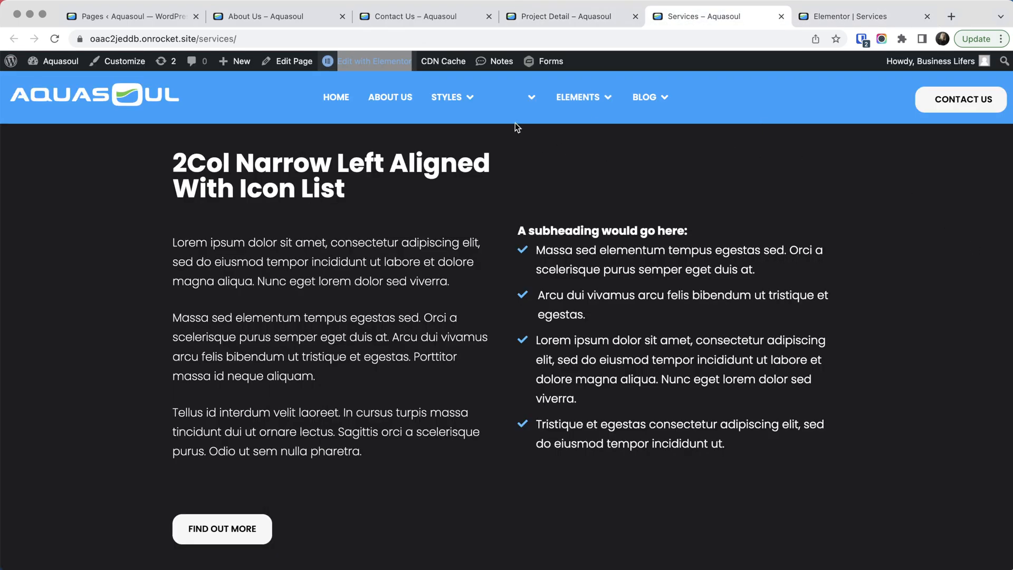
{"action": "left_click", "coordinate": [379, 62]}
{"action": "left_click", "coordinate": [839, 16]}
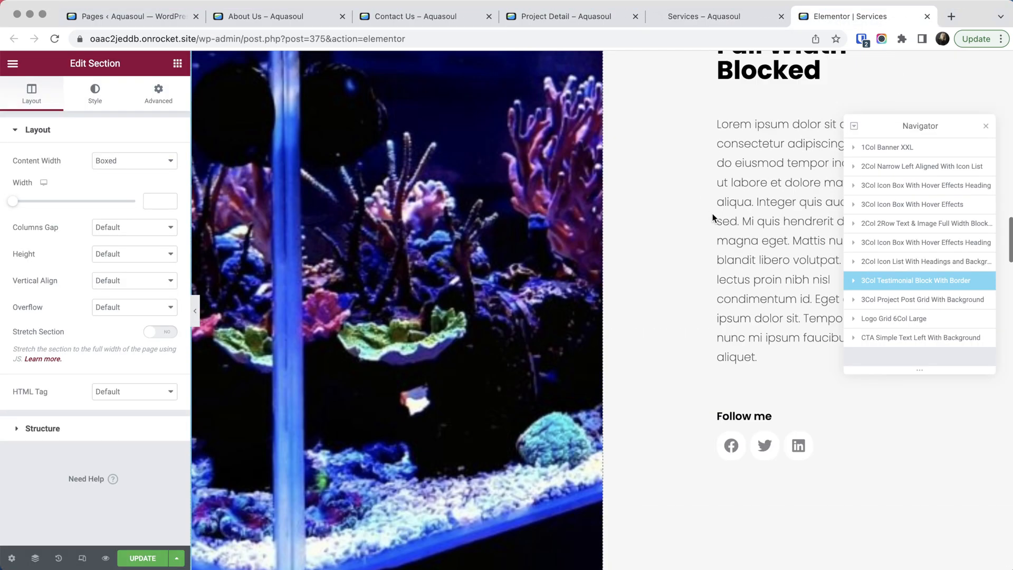
{"action": "scroll", "coordinate": [718, 217], "scroll_direction": "up", "scroll_amount": 20}
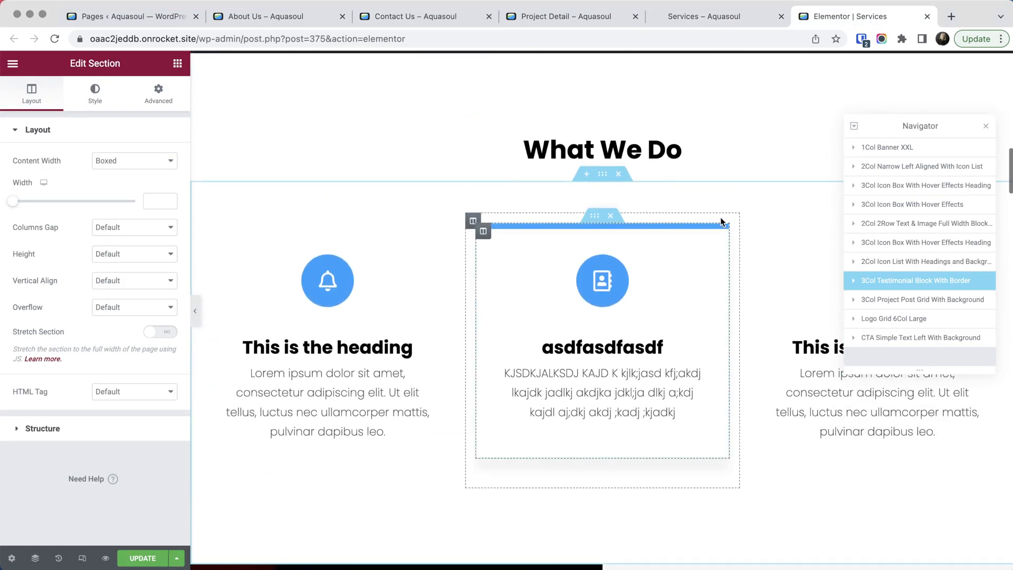
{"action": "scroll", "coordinate": [720, 218], "scroll_direction": "down", "scroll_amount": 8}
{"action": "scroll", "coordinate": [720, 221], "scroll_direction": "down", "scroll_amount": 15}
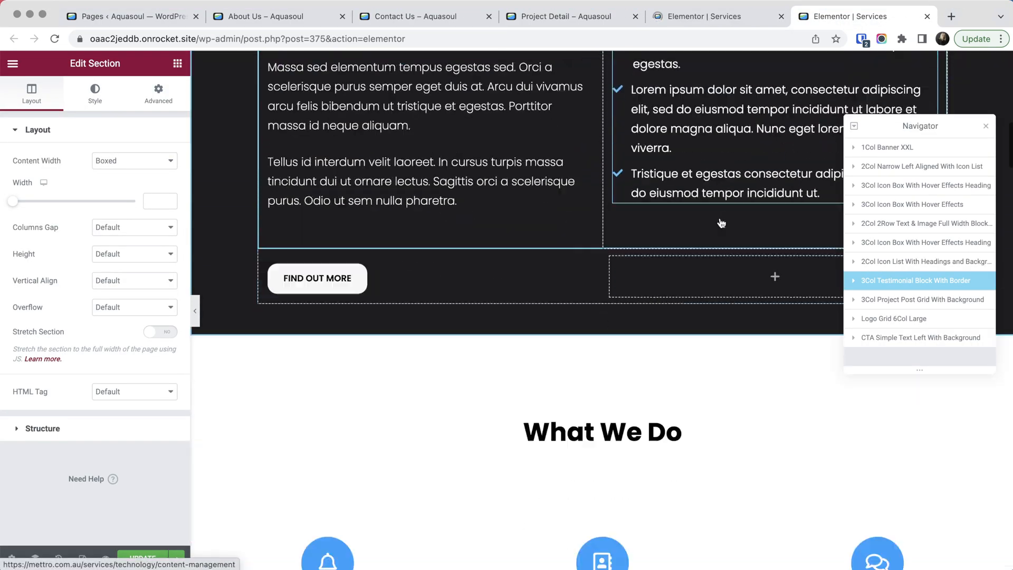
{"action": "scroll", "coordinate": [720, 218], "scroll_direction": "down", "scroll_amount": 20}
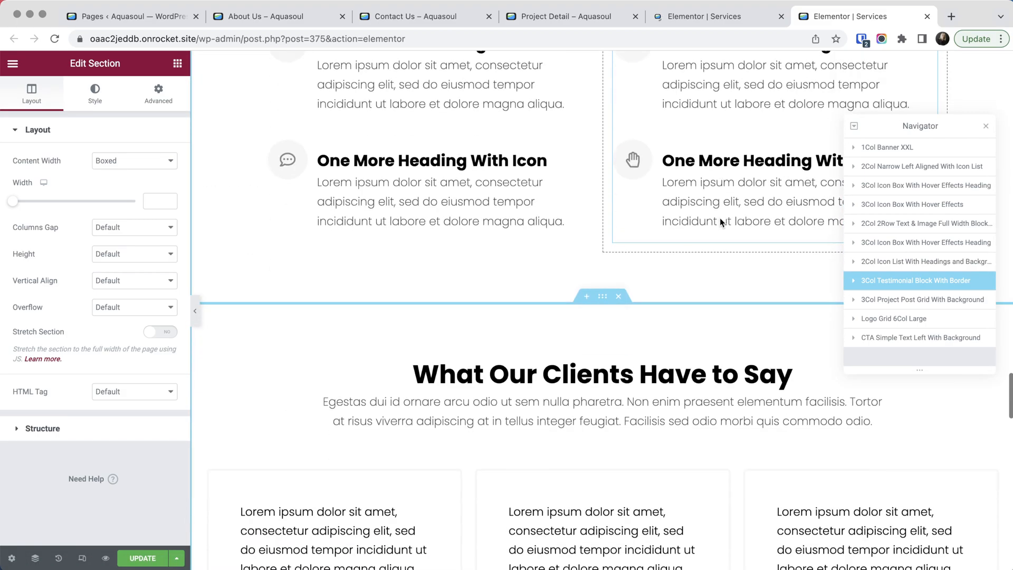
{"action": "scroll", "coordinate": [720, 219], "scroll_direction": "down", "scroll_amount": 12}
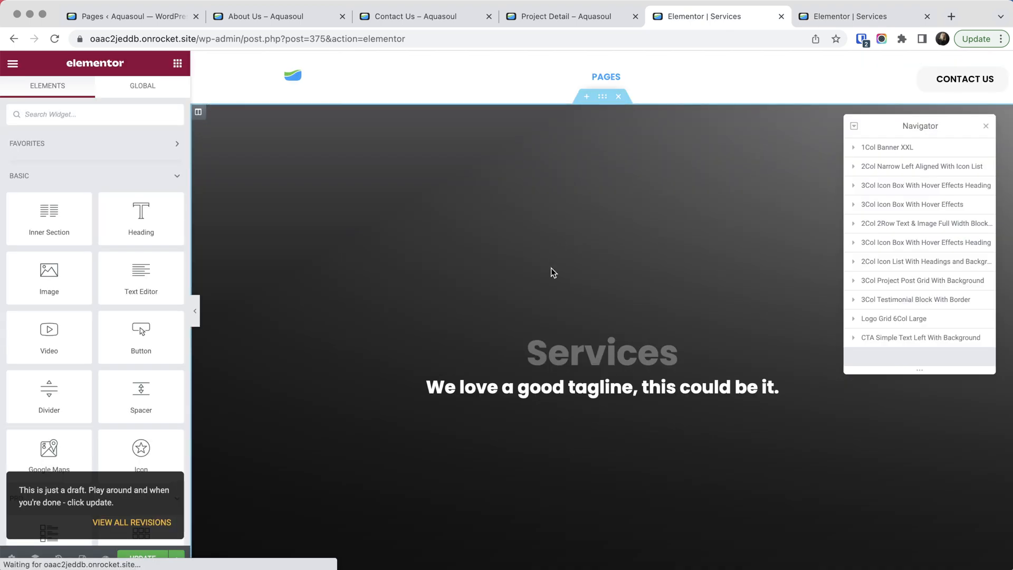
- Copy the whole 2Col Narrow Left Aligned With Icon List section in the second Elementor tab
{"action": "scroll", "coordinate": [551, 264], "scroll_direction": "down", "scroll_amount": 9}
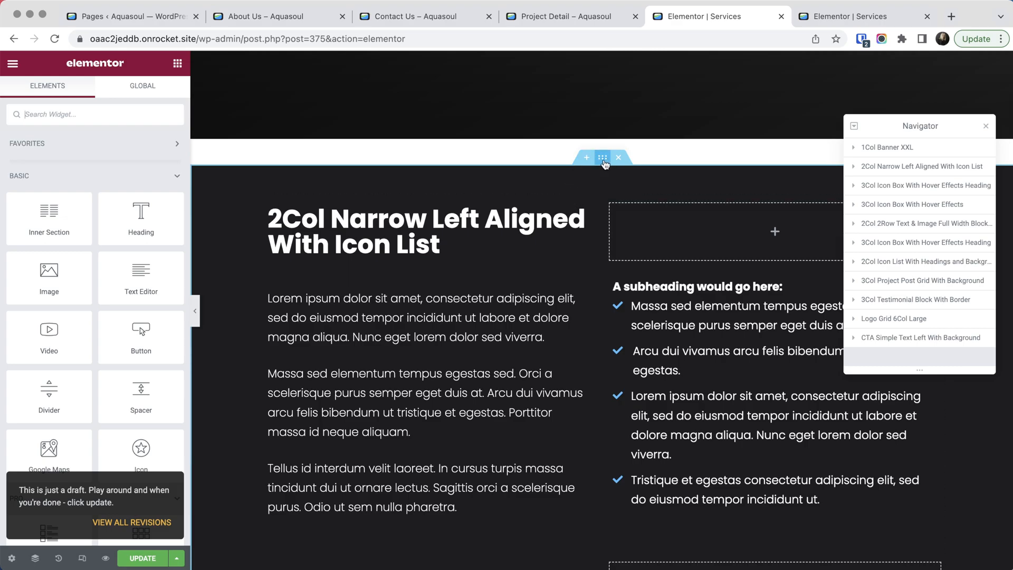
{"action": "right_click", "coordinate": [603, 159]}
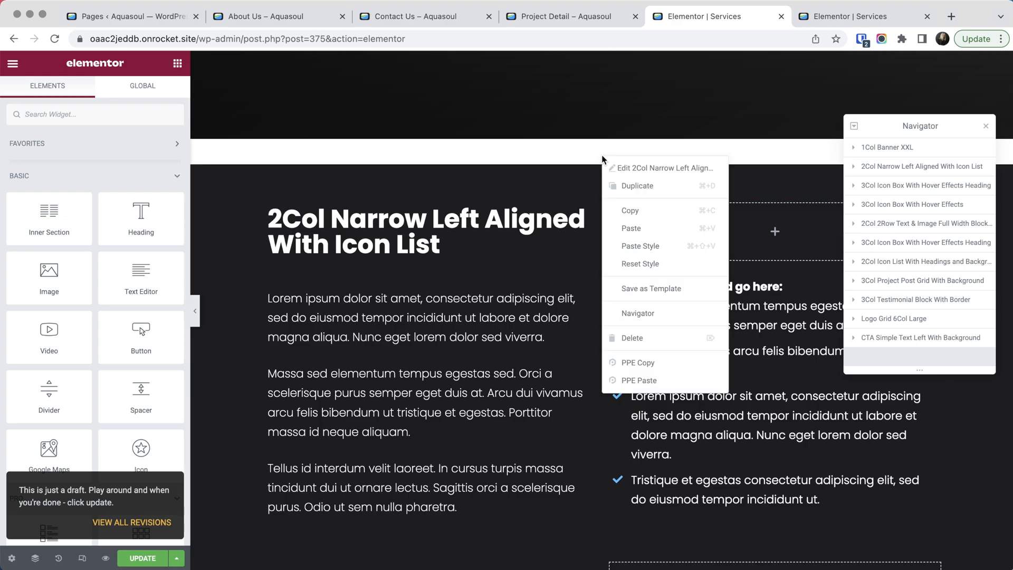
{"action": "left_click", "coordinate": [639, 211]}
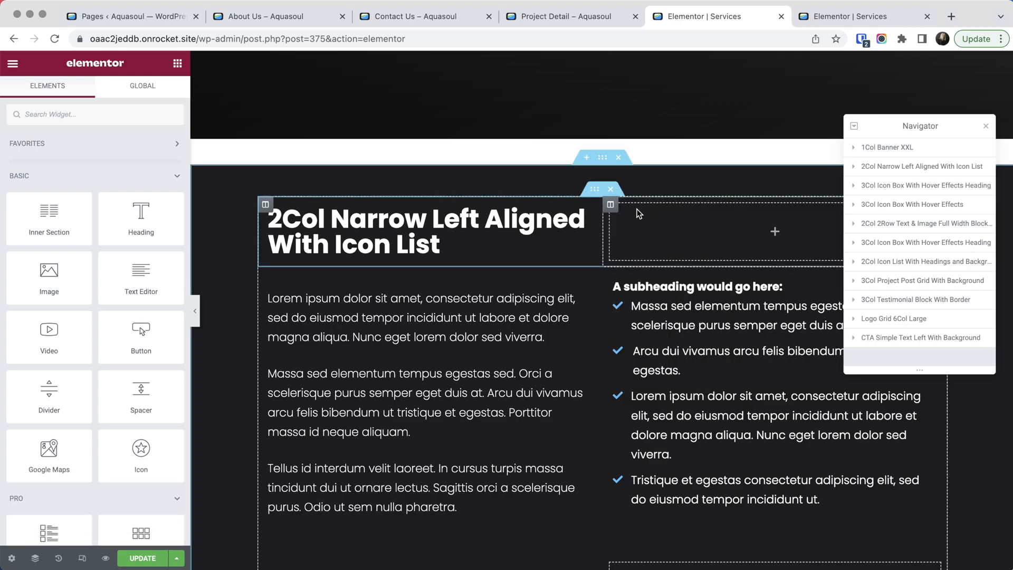
- Paste the copied section into the empty area below the call-to-action section in the first Elementor tab
{"action": "left_click", "coordinate": [835, 20]}
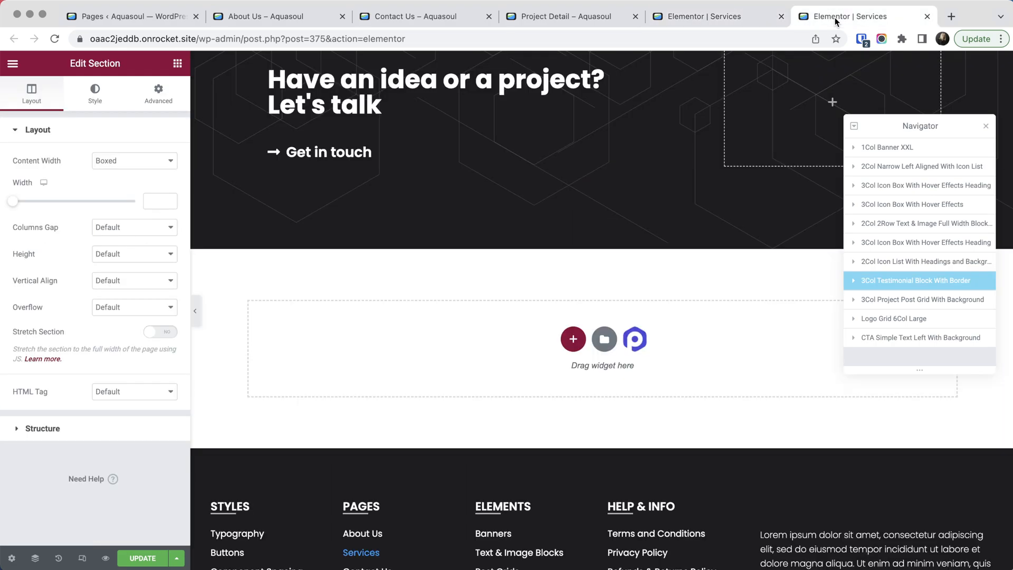
{"action": "right_click", "coordinate": [574, 343]}
{"action": "left_click", "coordinate": [656, 353]}
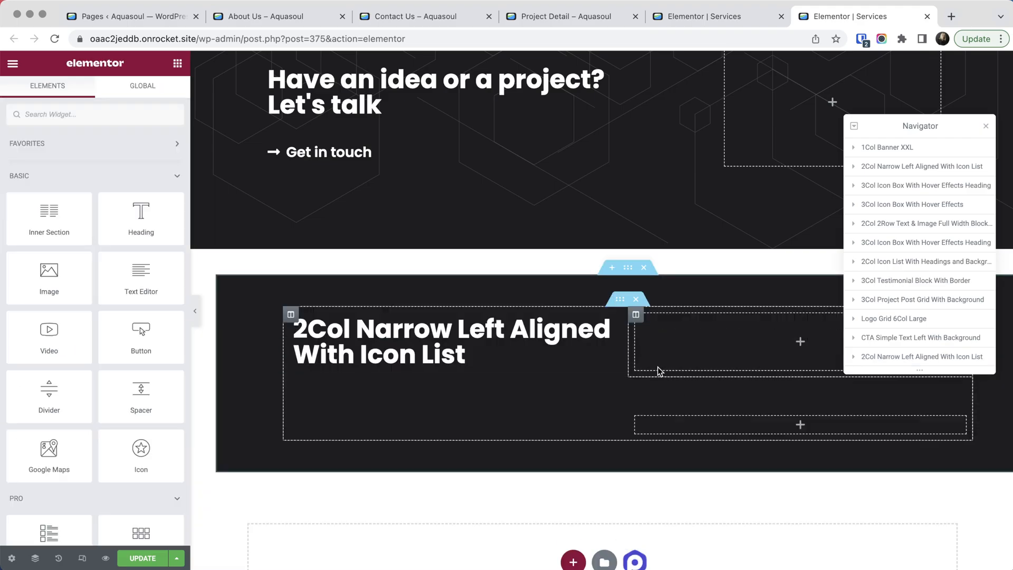
{"action": "scroll", "coordinate": [644, 372], "scroll_direction": "down", "scroll_amount": 6}
- Delete the Who We Work For logo grid section from the page
{"action": "scroll", "coordinate": [629, 372], "scroll_direction": "up", "scroll_amount": 10}
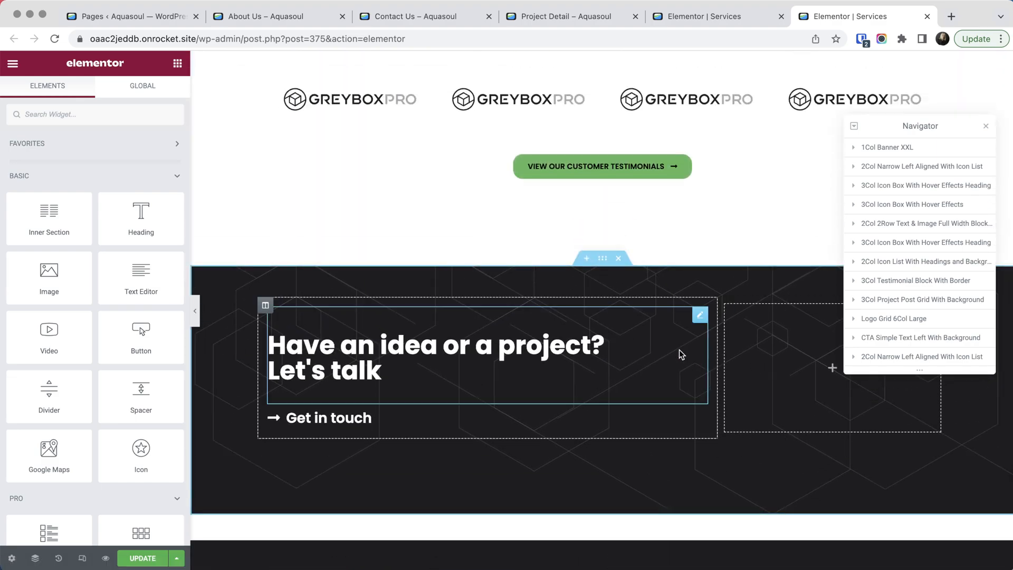
{"action": "scroll", "coordinate": [679, 350], "scroll_direction": "up", "scroll_amount": 4}
{"action": "scroll", "coordinate": [603, 148], "scroll_direction": "up", "scroll_amount": 2}
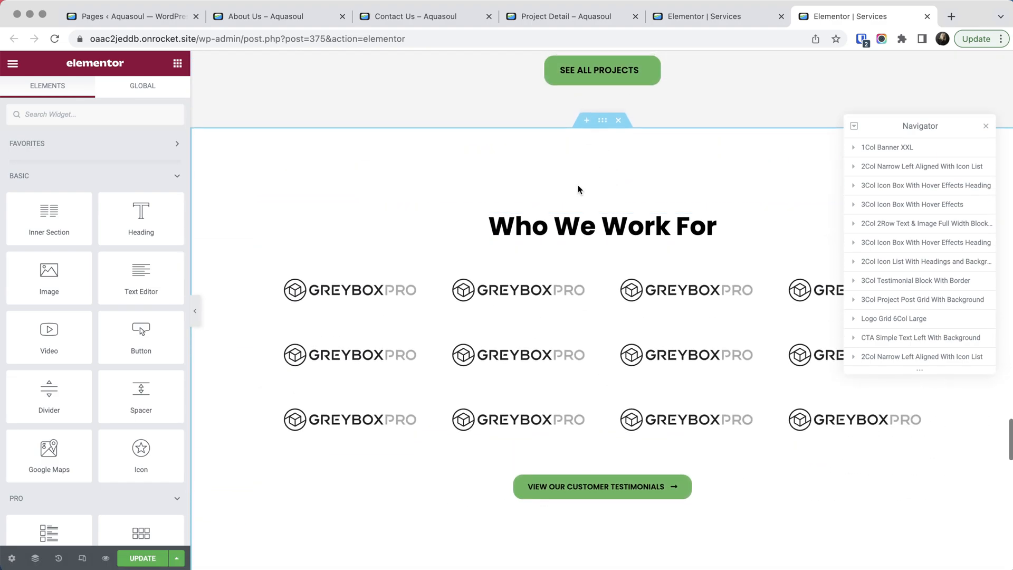
{"action": "left_click", "coordinate": [618, 121]}
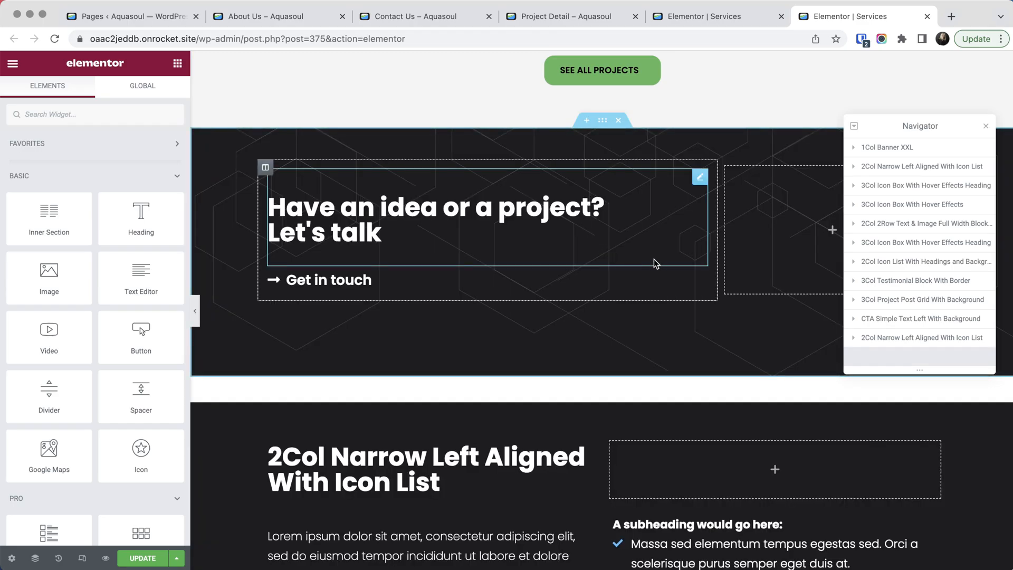
- Set the HTML tag of the "Have an idea or a project? Let's talk" heading to H3 after trying H1 and H5
{"action": "scroll", "coordinate": [651, 262], "scroll_direction": "up", "scroll_amount": 4}
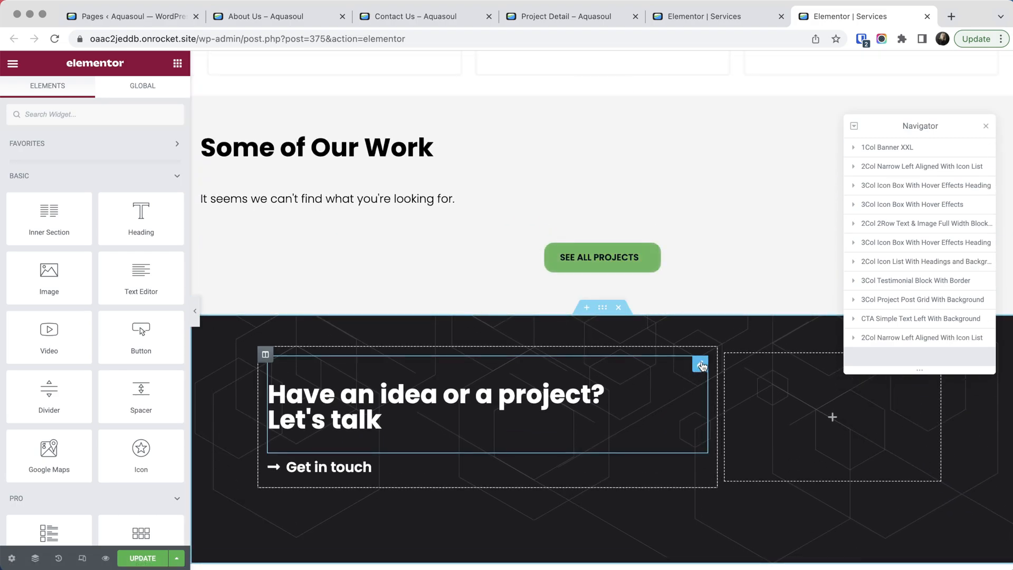
{"action": "left_click", "coordinate": [700, 366]}
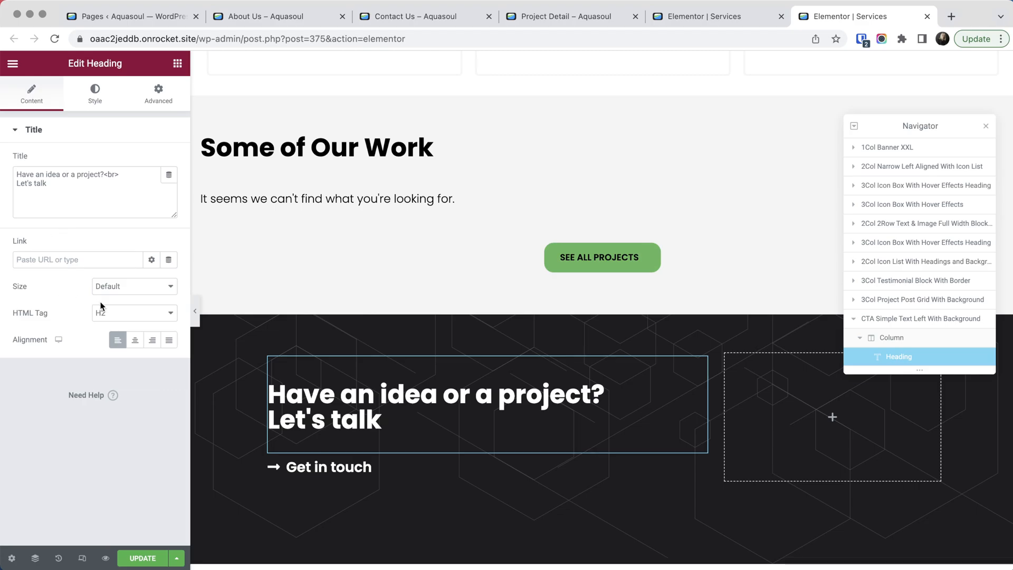
{"action": "left_click", "coordinate": [115, 316]}
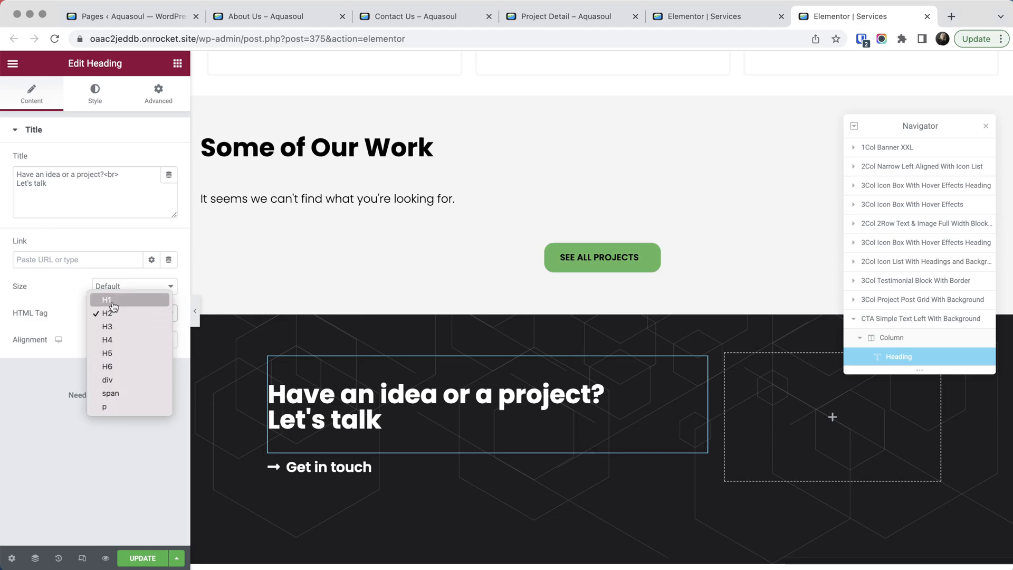
{"action": "left_click", "coordinate": [110, 300]}
{"action": "left_click", "coordinate": [144, 316]}
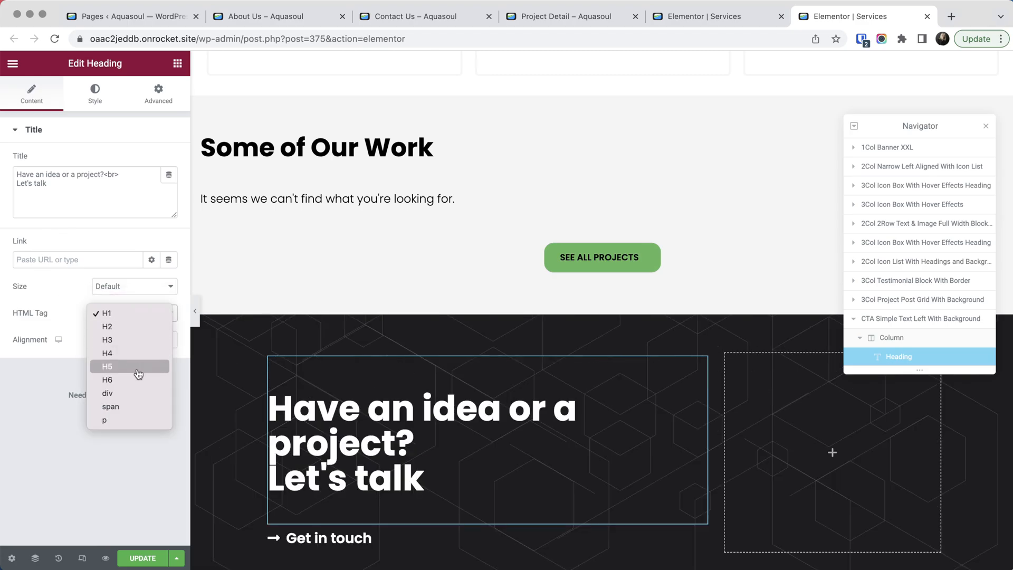
{"action": "left_click", "coordinate": [138, 366]}
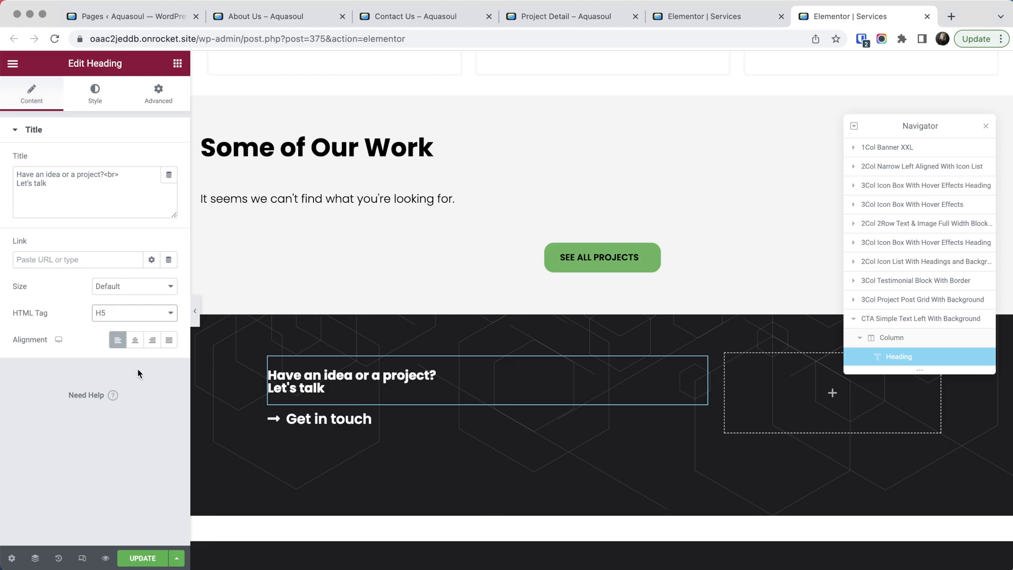
{"action": "left_click", "coordinate": [122, 311]}
{"action": "left_click", "coordinate": [118, 289]}
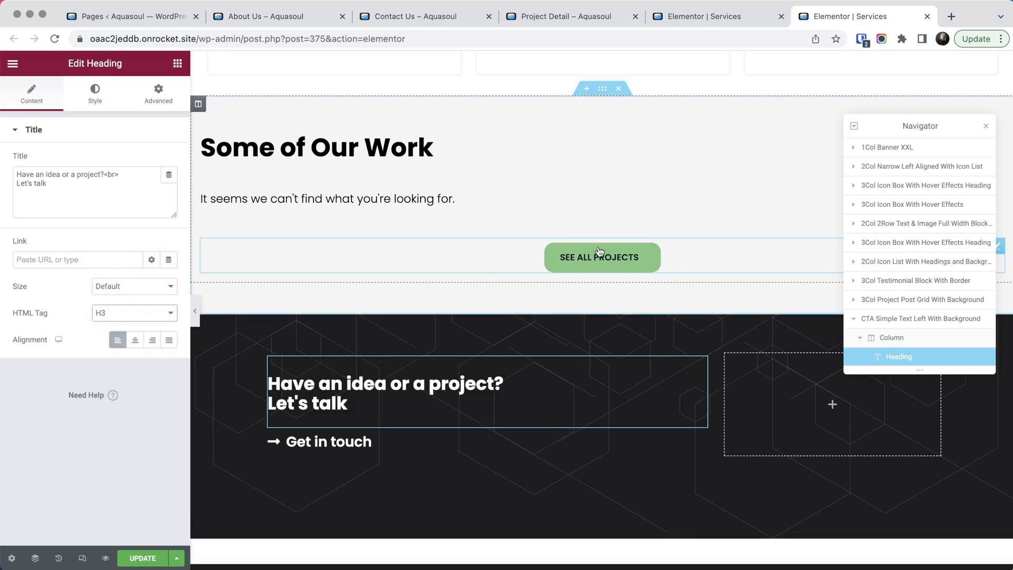
- Change the See All Projects button's type to Danger after trying Default
{"action": "left_click", "coordinate": [704, 249]}
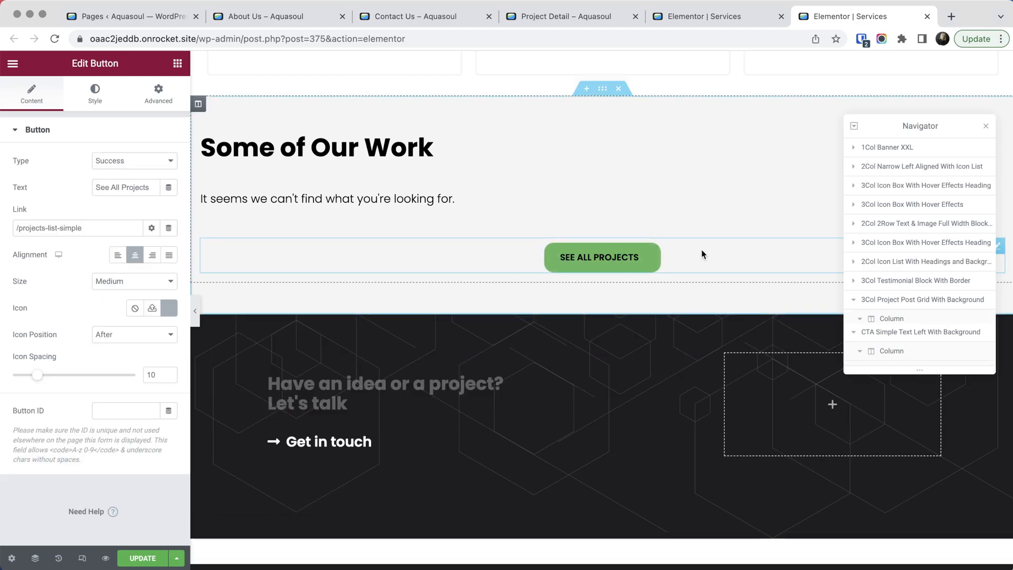
{"action": "left_click", "coordinate": [120, 166]}
{"action": "left_click", "coordinate": [117, 135]}
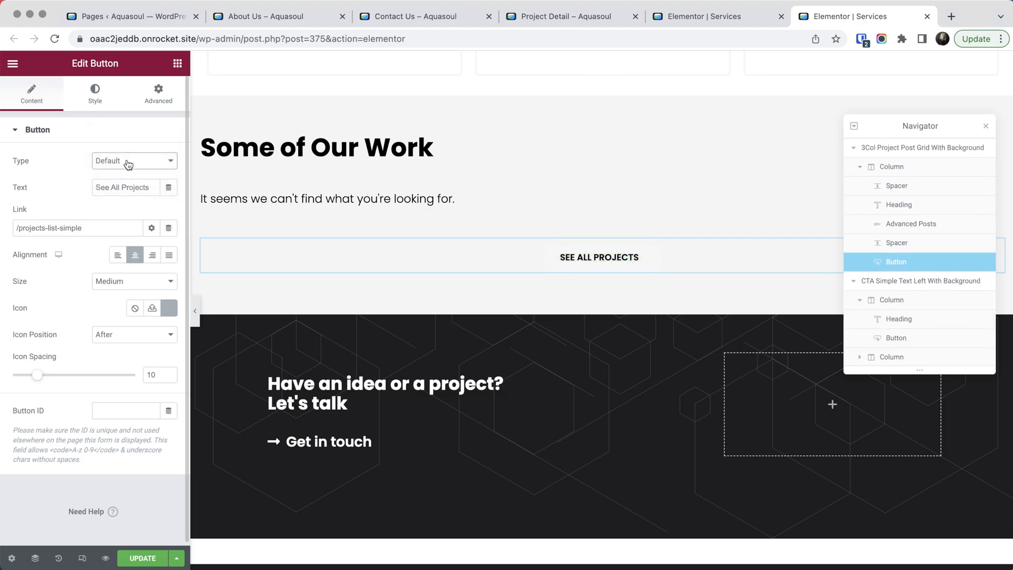
{"action": "left_click", "coordinate": [115, 163]}
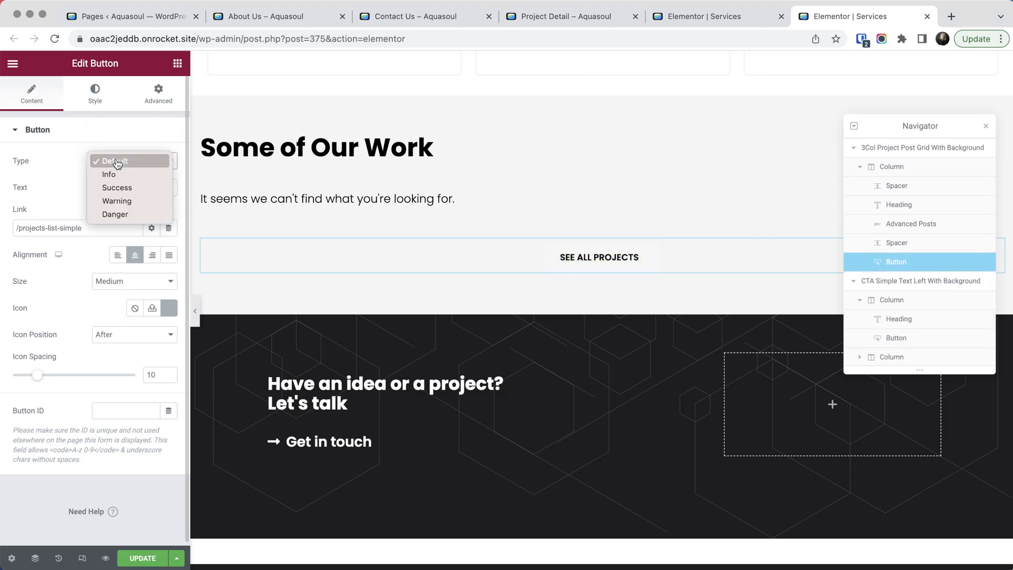
{"action": "left_click", "coordinate": [122, 212]}
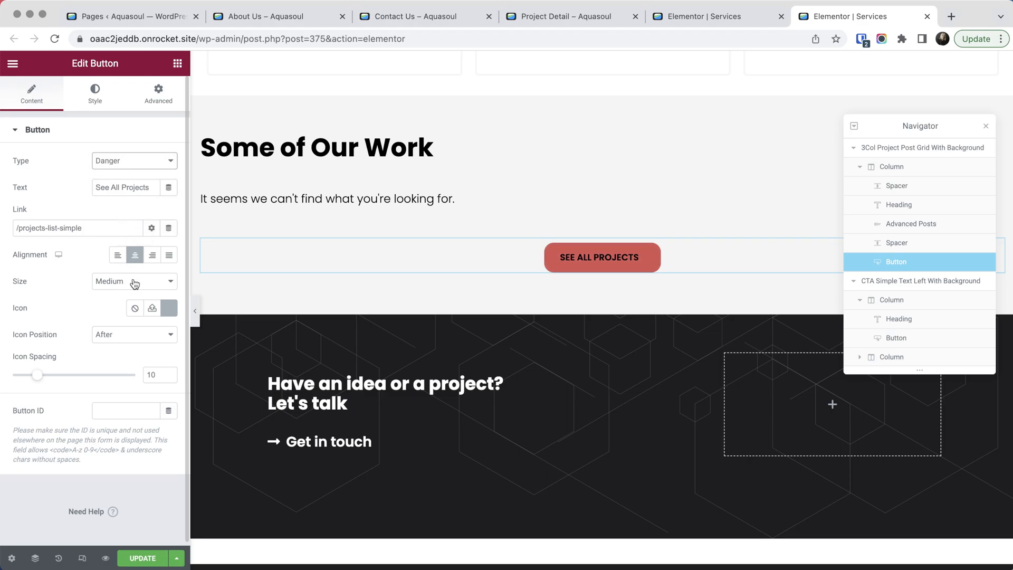
- Delete the What Our Clients Have to Say testimonial section from the page
{"action": "scroll", "coordinate": [635, 240], "scroll_direction": "up", "scroll_amount": 8}
{"action": "scroll", "coordinate": [638, 244], "scroll_direction": "up", "scroll_amount": 1}
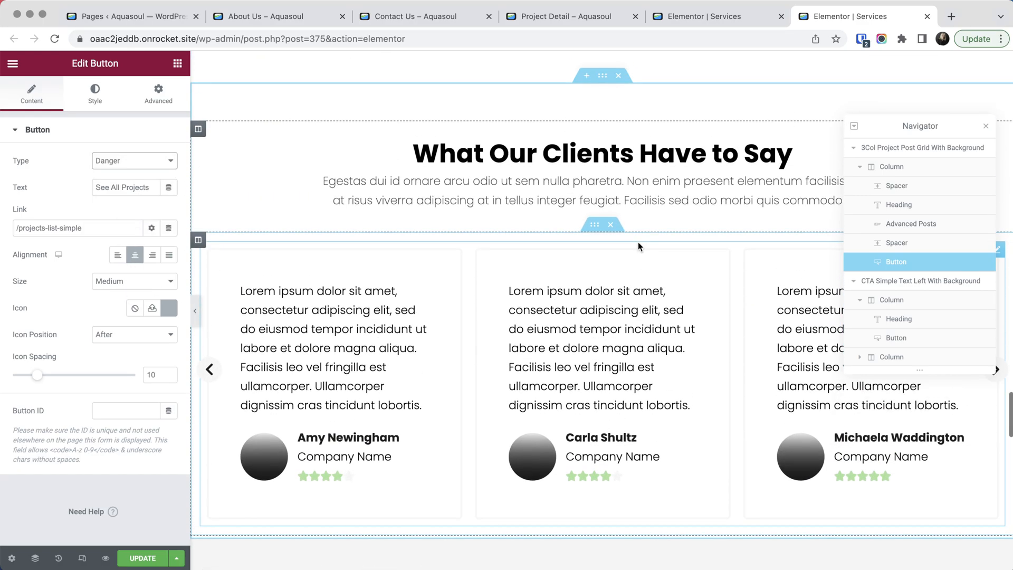
{"action": "scroll", "coordinate": [630, 266], "scroll_direction": "up", "scroll_amount": 3}
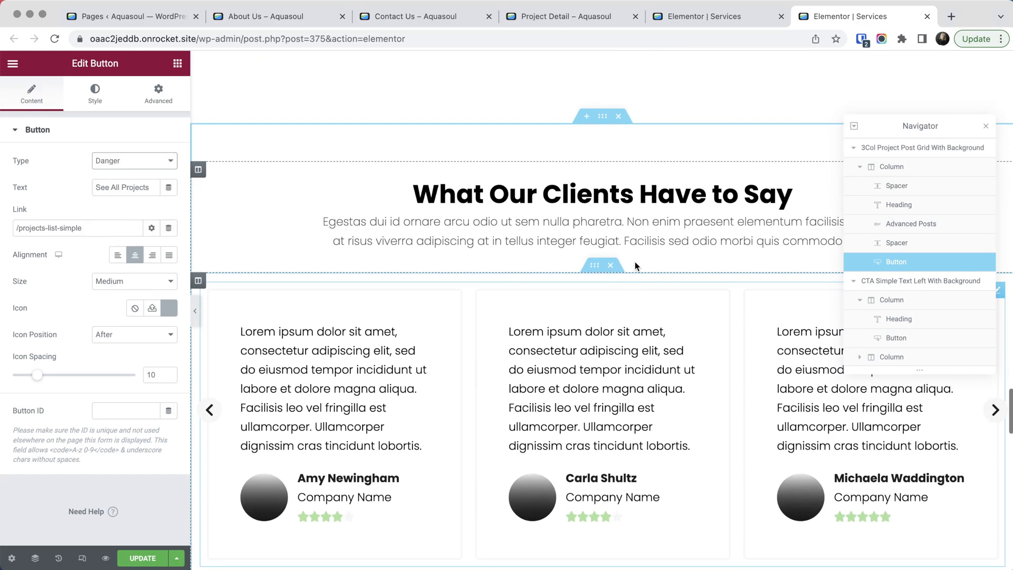
{"action": "left_click", "coordinate": [618, 116]}
- In the first info list under How We Do It, give the first item the Building icon and the title "asdfasdfasdf"
{"action": "scroll", "coordinate": [681, 226], "scroll_direction": "up", "scroll_amount": 10}
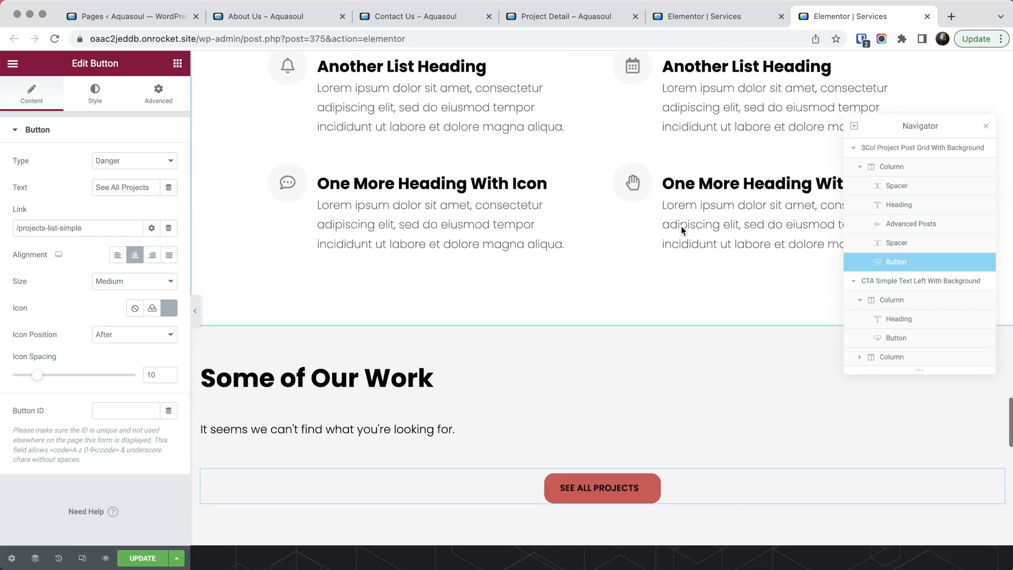
{"action": "scroll", "coordinate": [681, 226], "scroll_direction": "up", "scroll_amount": 2}
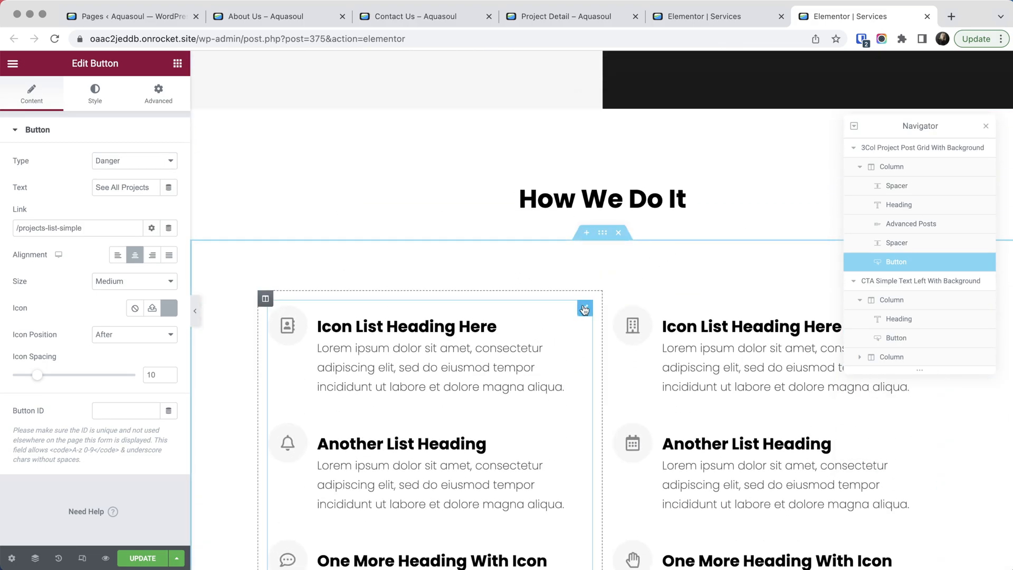
{"action": "left_click", "coordinate": [584, 308]}
{"action": "left_click", "coordinate": [24, 294]}
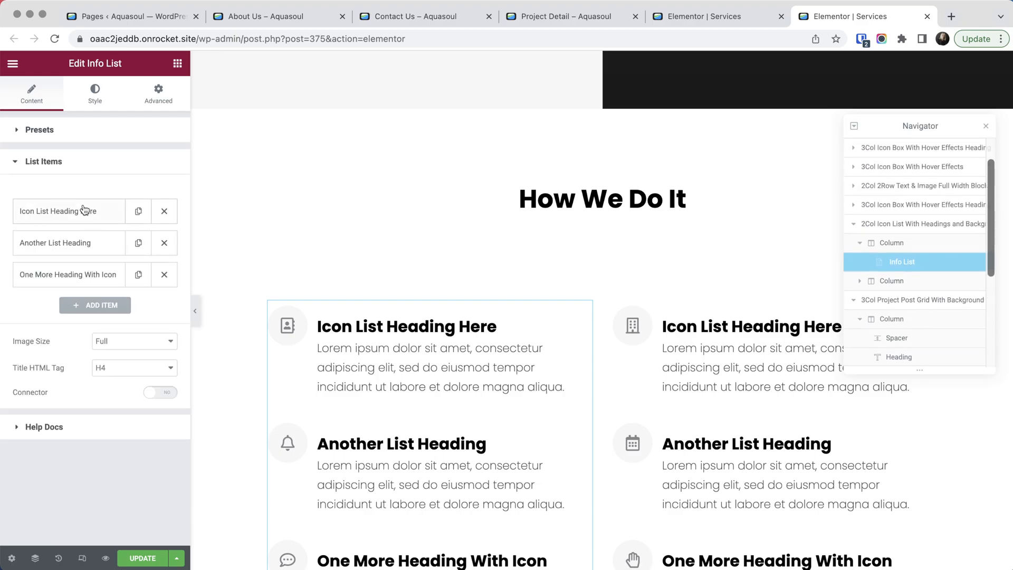
{"action": "left_click", "coordinate": [75, 214]}
{"action": "left_click", "coordinate": [60, 438]}
{"action": "left_click", "coordinate": [465, 276]}
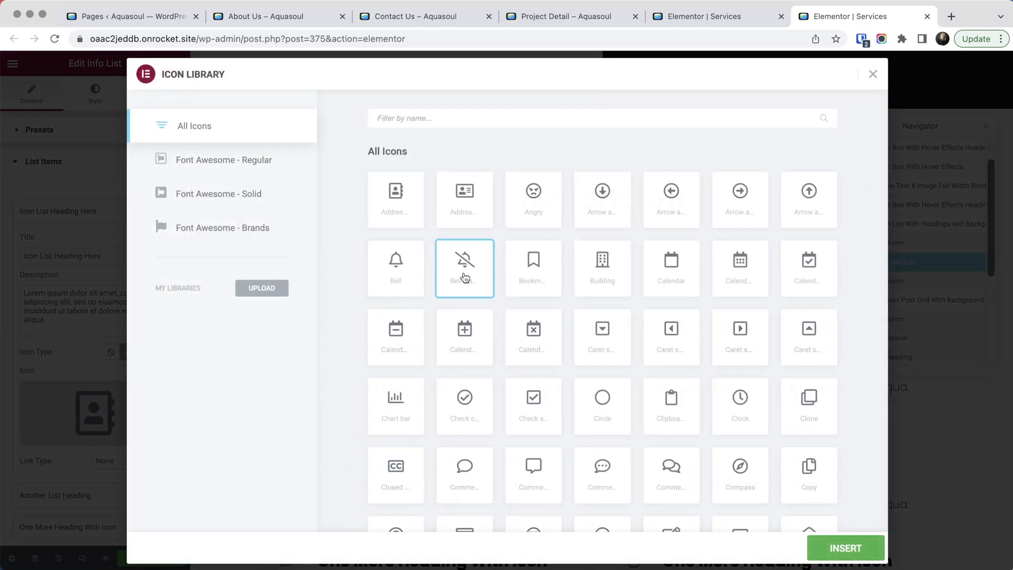
{"action": "left_click", "coordinate": [530, 278]}
{"action": "left_click", "coordinate": [608, 279]}
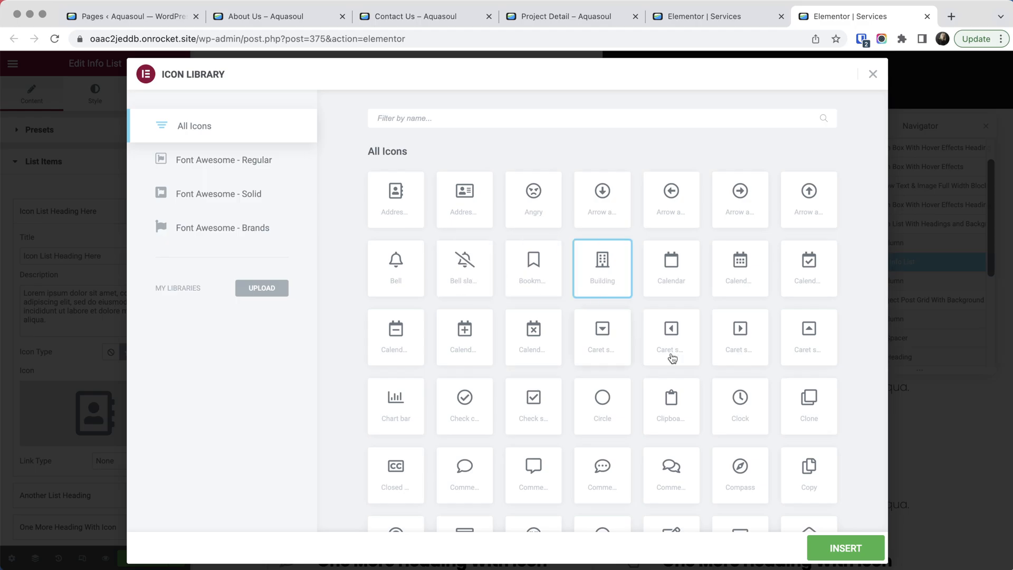
{"action": "left_click", "coordinate": [859, 563]}
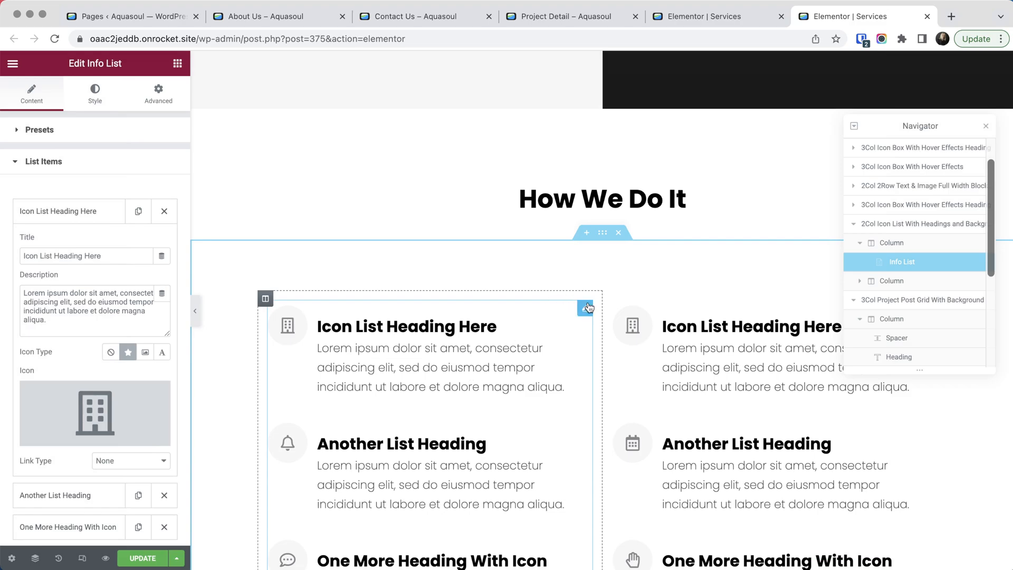
{"action": "triple_click", "coordinate": [94, 254]}
{"action": "type", "text": "asdfasdfasdf"}
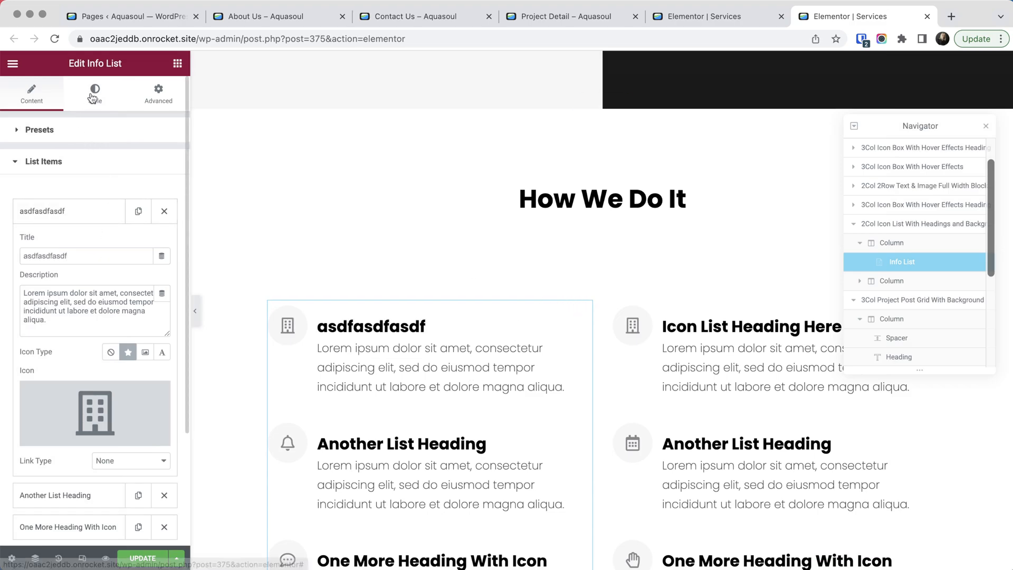
- Apply the blue global colour to the item titles of the first info list under How We Do It
{"action": "left_click", "coordinate": [95, 95]}
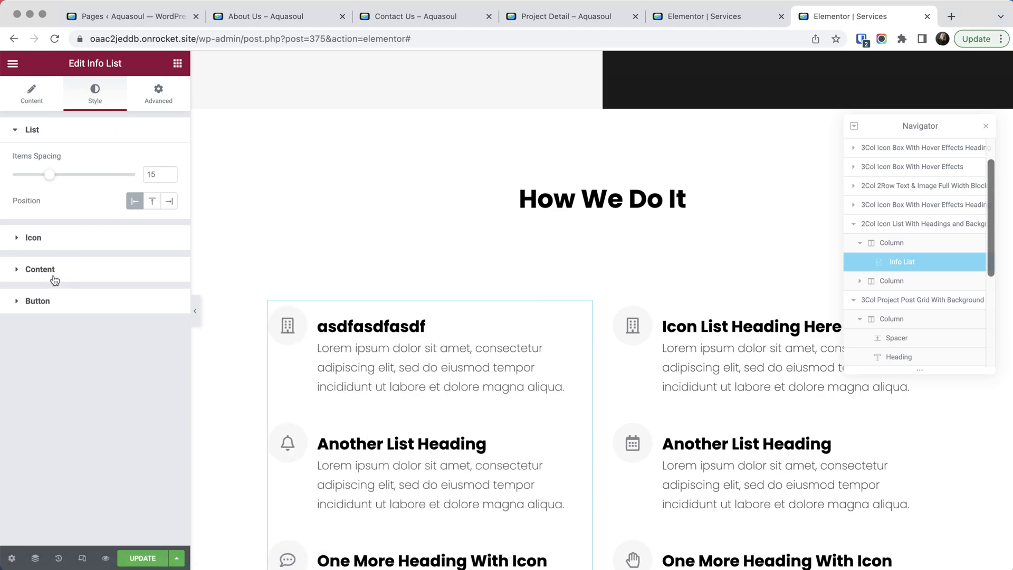
{"action": "left_click", "coordinate": [122, 275]}
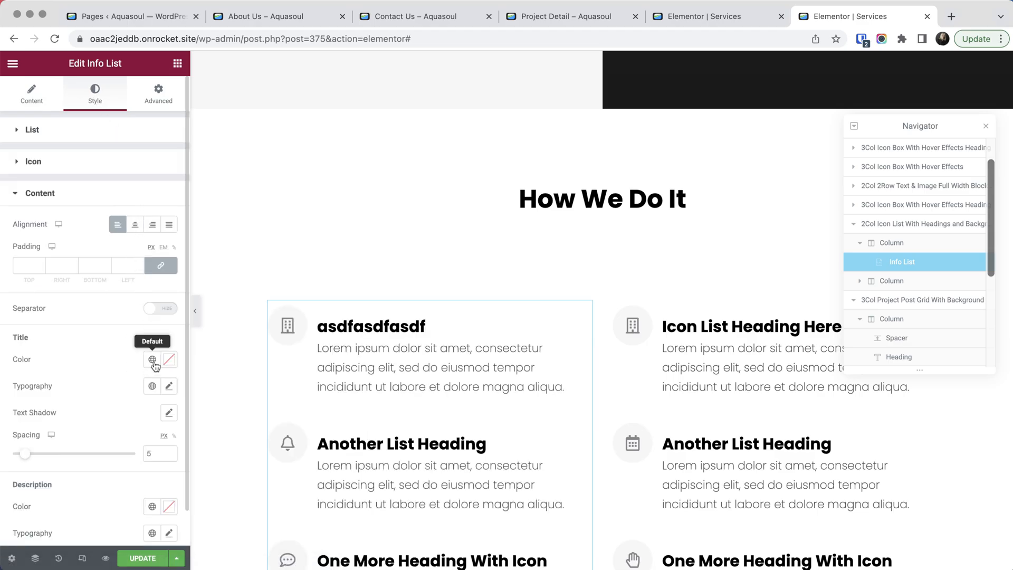
{"action": "left_click", "coordinate": [152, 362]}
{"action": "left_click", "coordinate": [63, 216]}
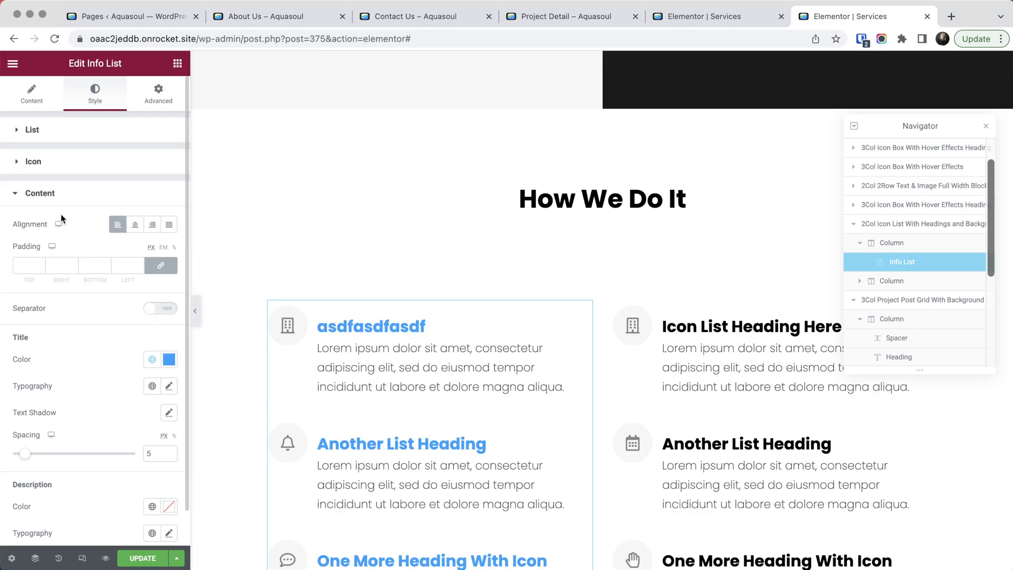
{"action": "scroll", "coordinate": [558, 389], "scroll_direction": "down", "scroll_amount": 5}
{"action": "scroll", "coordinate": [558, 385], "scroll_direction": "up", "scroll_amount": 5}
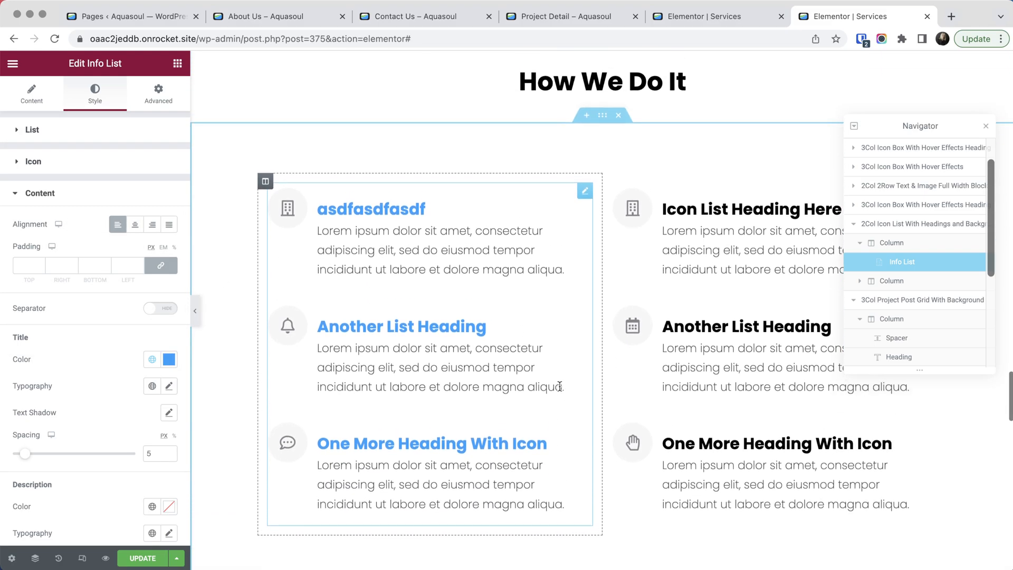
- Return to the 2Col Narrow Left Aligned With Icon List section near the page's start and highlight part of its first paragraph
{"action": "scroll", "coordinate": [609, 394], "scroll_direction": "up", "scroll_amount": 15}
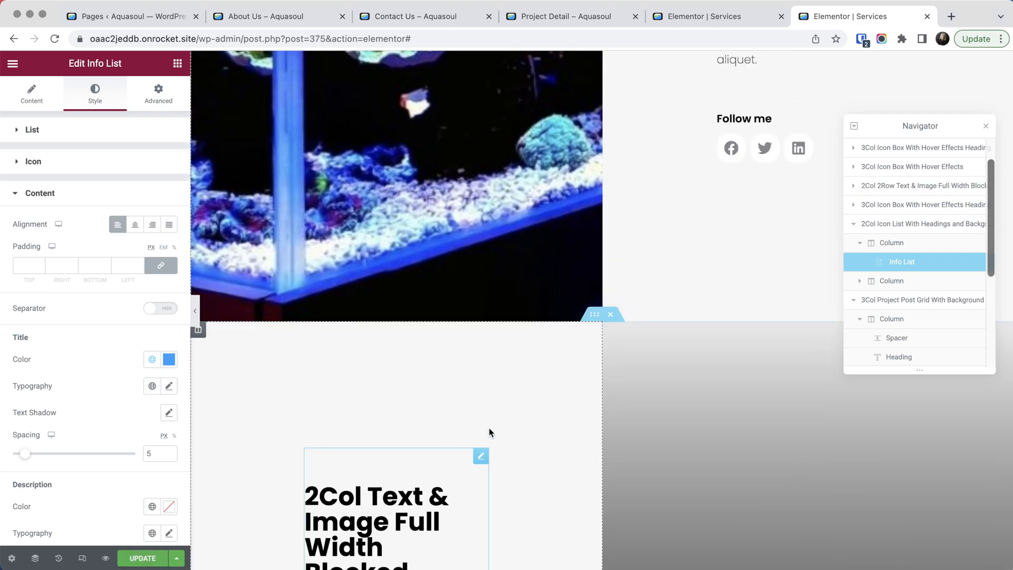
{"action": "scroll", "coordinate": [529, 333], "scroll_direction": "up", "scroll_amount": 9}
{"action": "scroll", "coordinate": [529, 340], "scroll_direction": "up", "scroll_amount": 10}
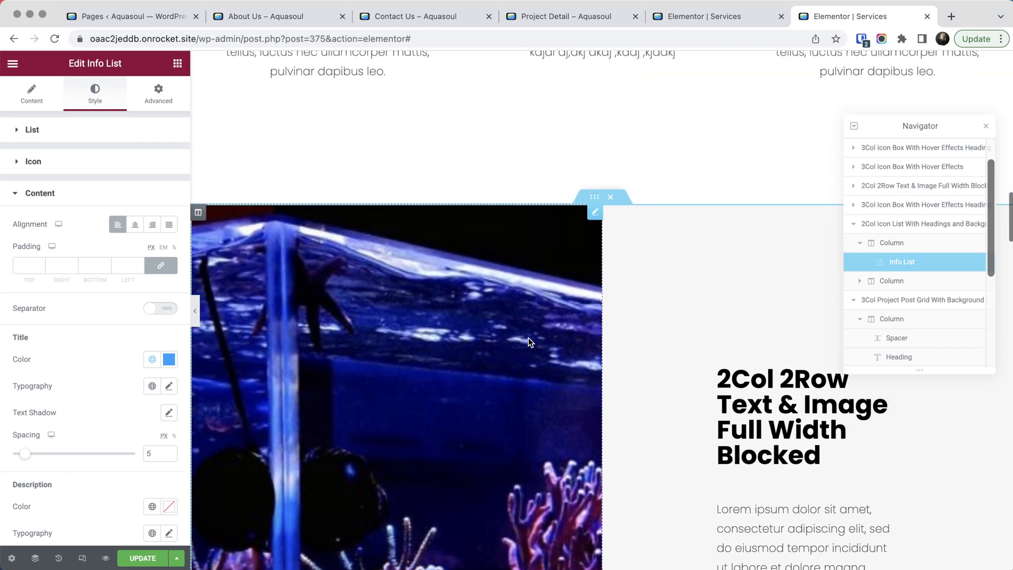
{"action": "scroll", "coordinate": [529, 340], "scroll_direction": "up", "scroll_amount": 3}
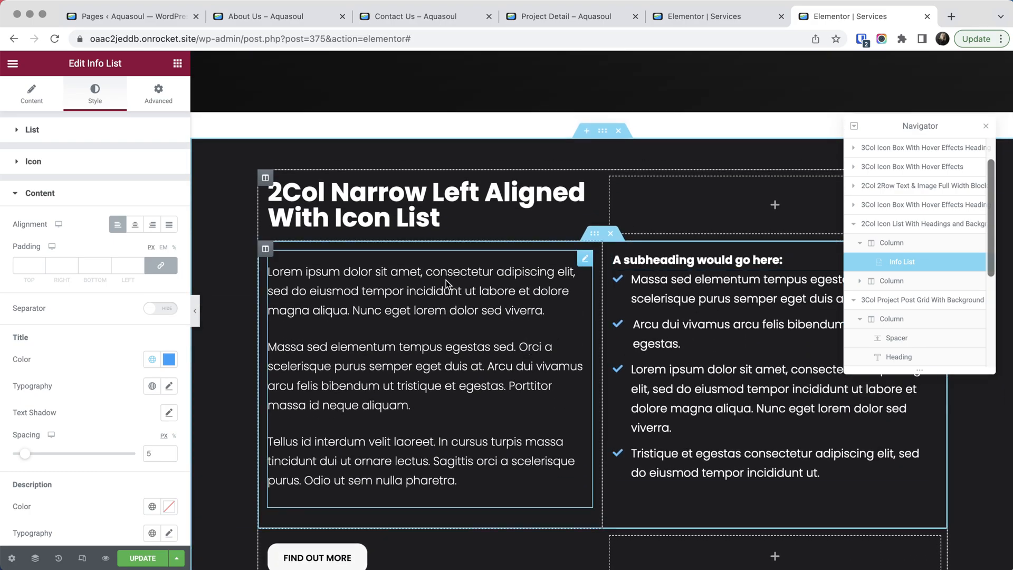
{"action": "left_click_drag", "start_coordinate": [346, 271], "coordinate": [460, 332]}
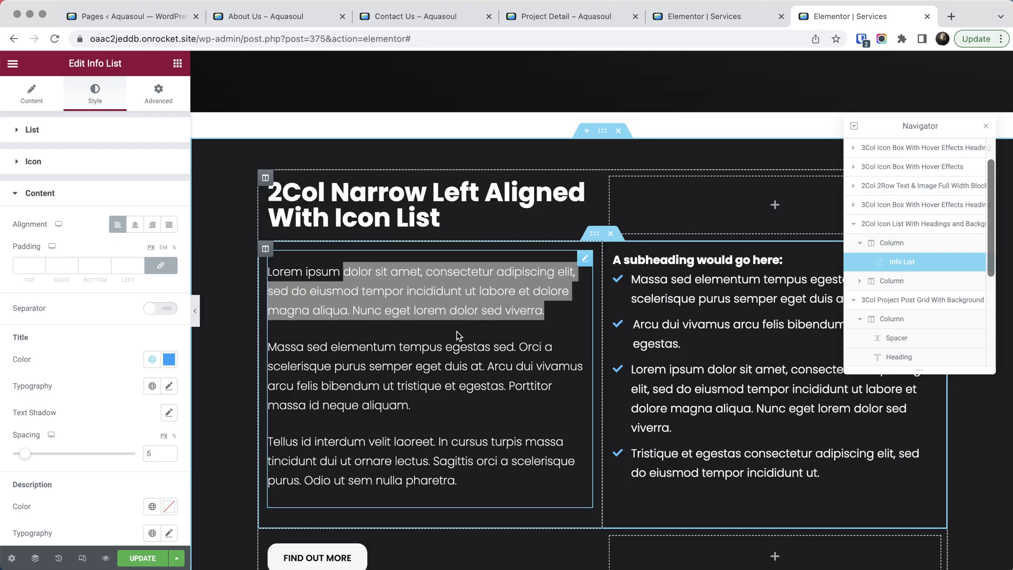